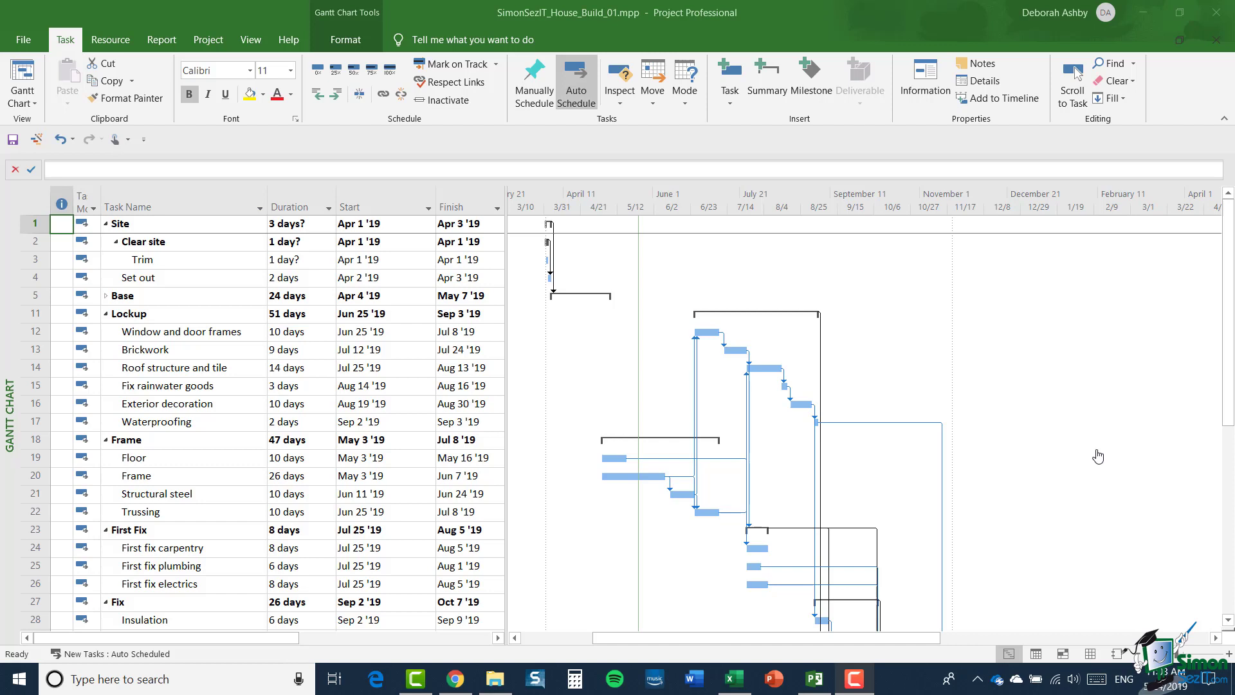
- Insert an Outline Number column before Start, numbering tasks 1, 1.1, 1.1.1 and so on
{"action": "left_click", "coordinate": [360, 196]}
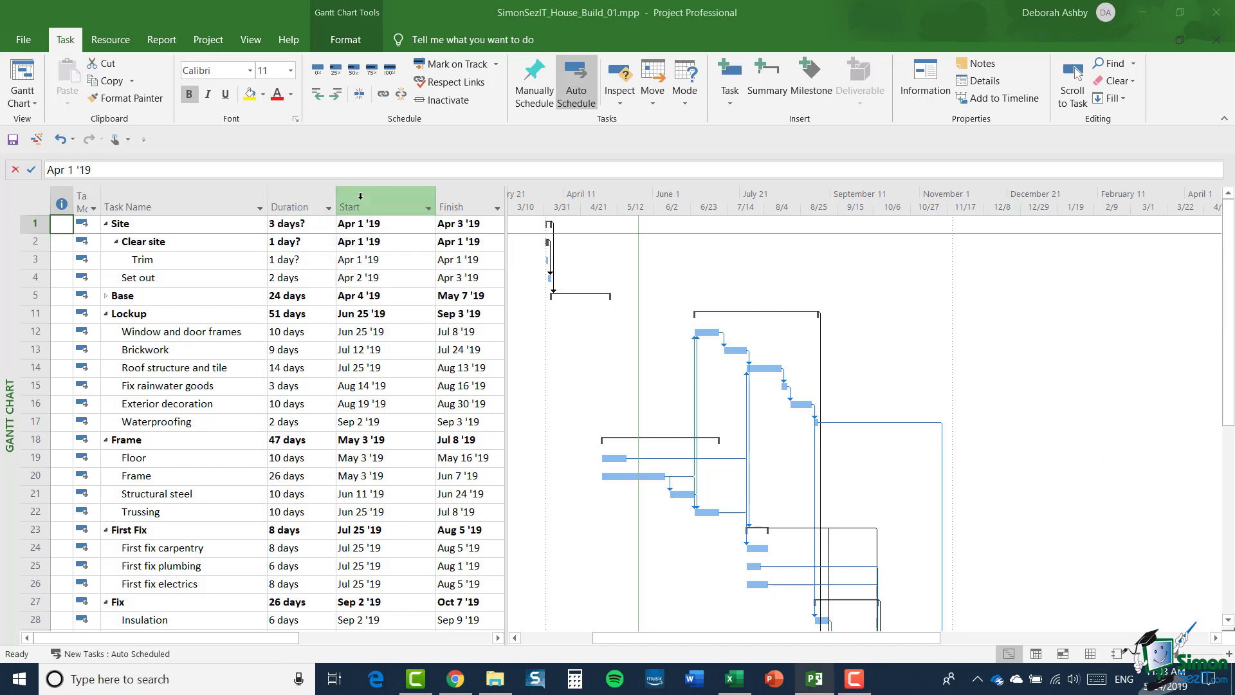
{"action": "right_click", "coordinate": [361, 199]}
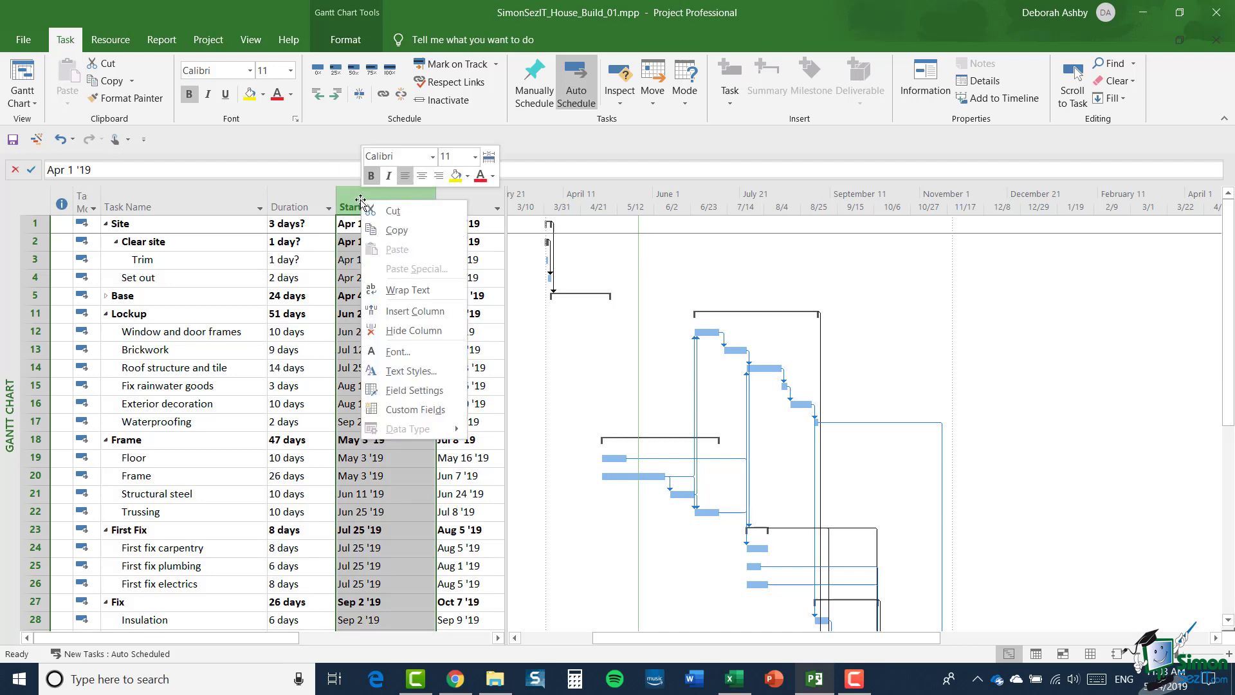
{"action": "left_click", "coordinate": [415, 311]}
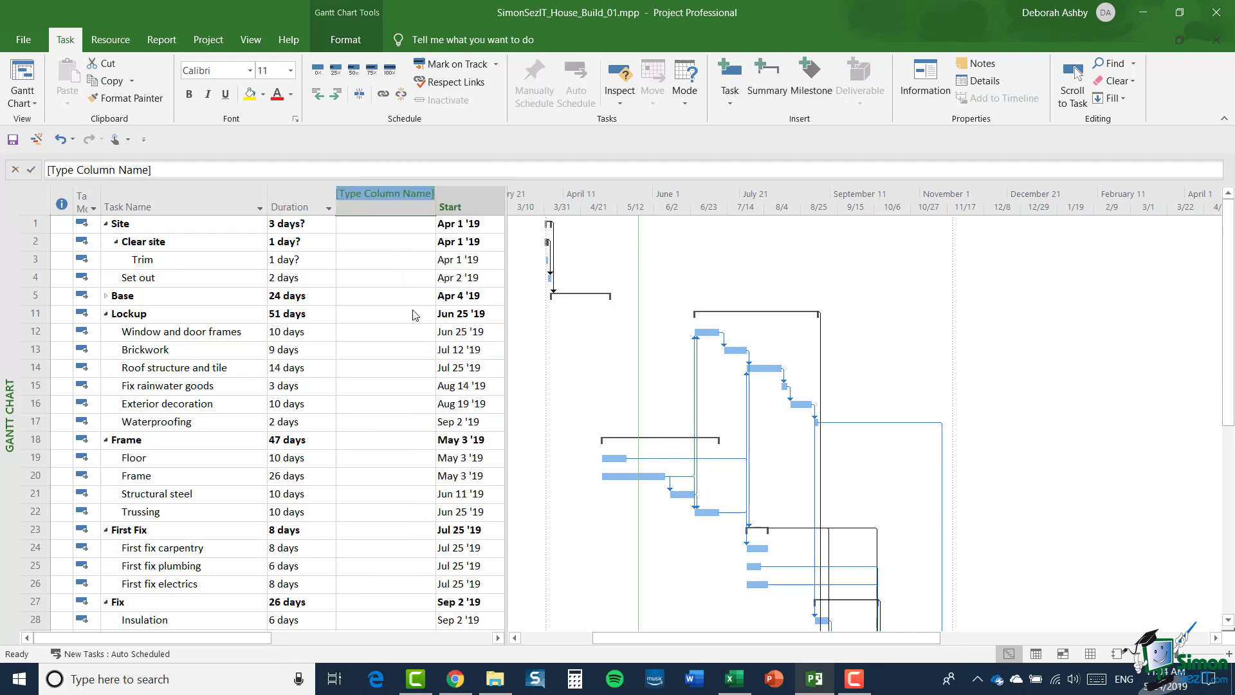
{"action": "left_click_drag", "start_coordinate": [497, 243], "coordinate": [501, 511]}
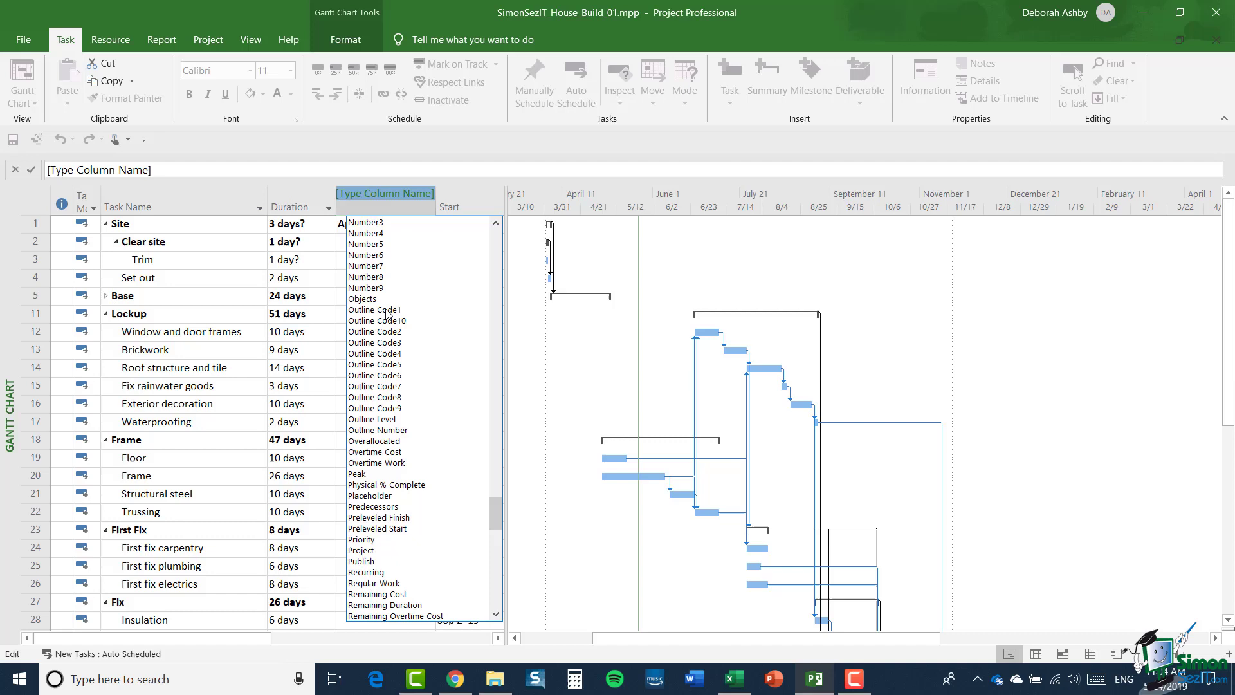
{"action": "left_click", "coordinate": [388, 431]}
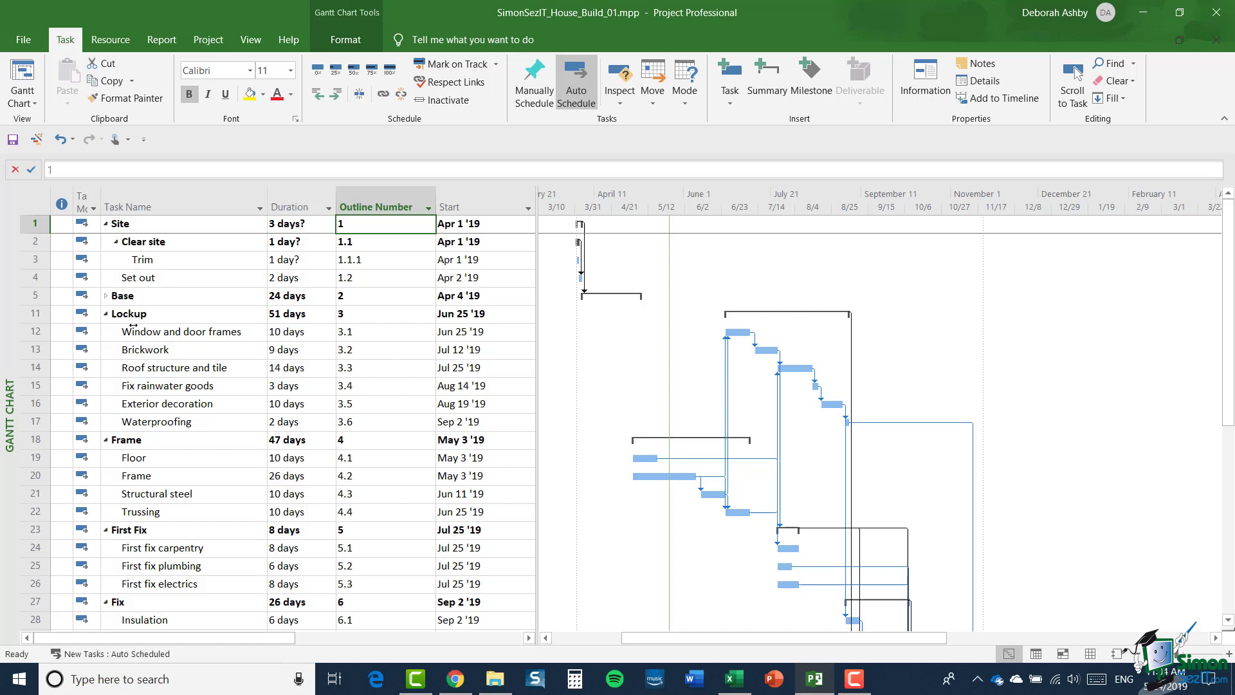
{"action": "left_click", "coordinate": [208, 246]}
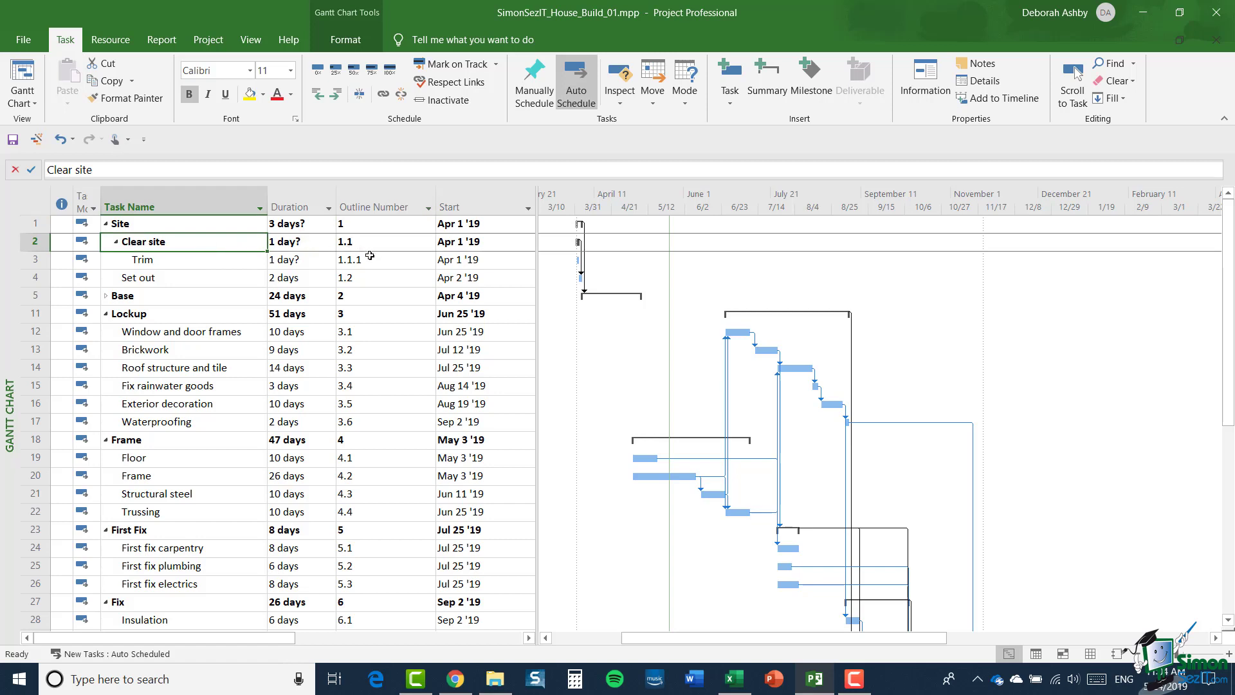
{"action": "left_click", "coordinate": [196, 277]}
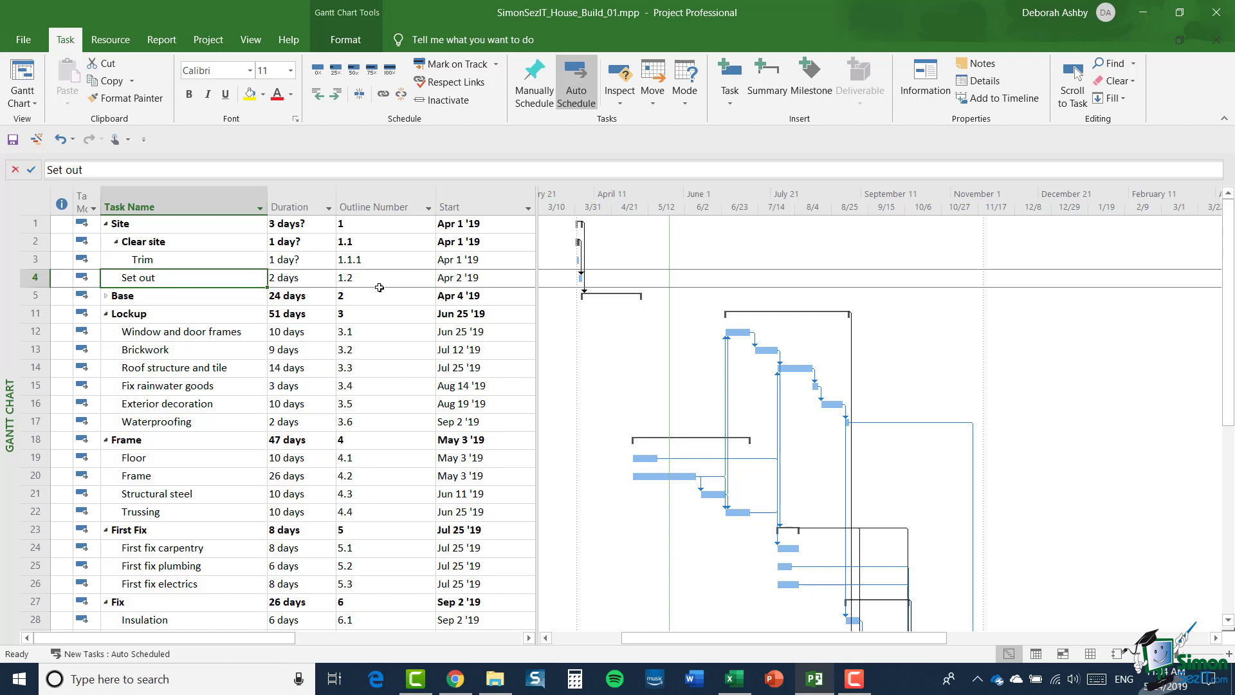
{"action": "key", "text": "Up"}
{"action": "key", "text": "shift+space"}
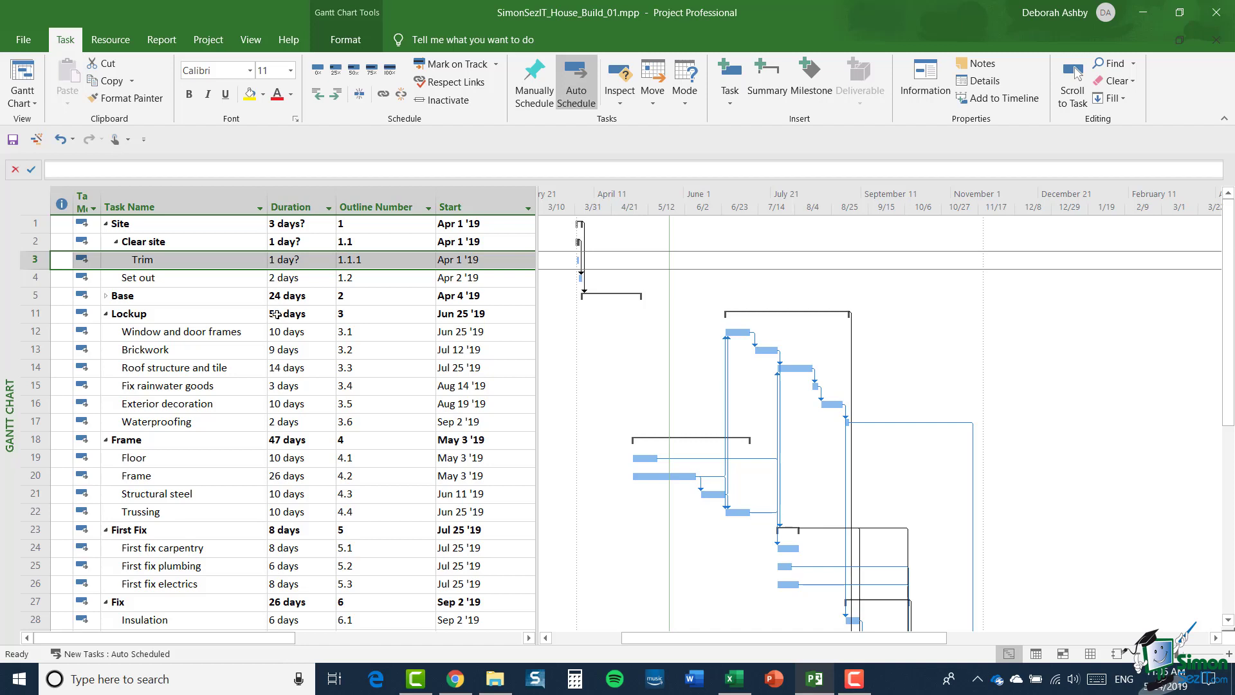
{"action": "left_click", "coordinate": [34, 494]}
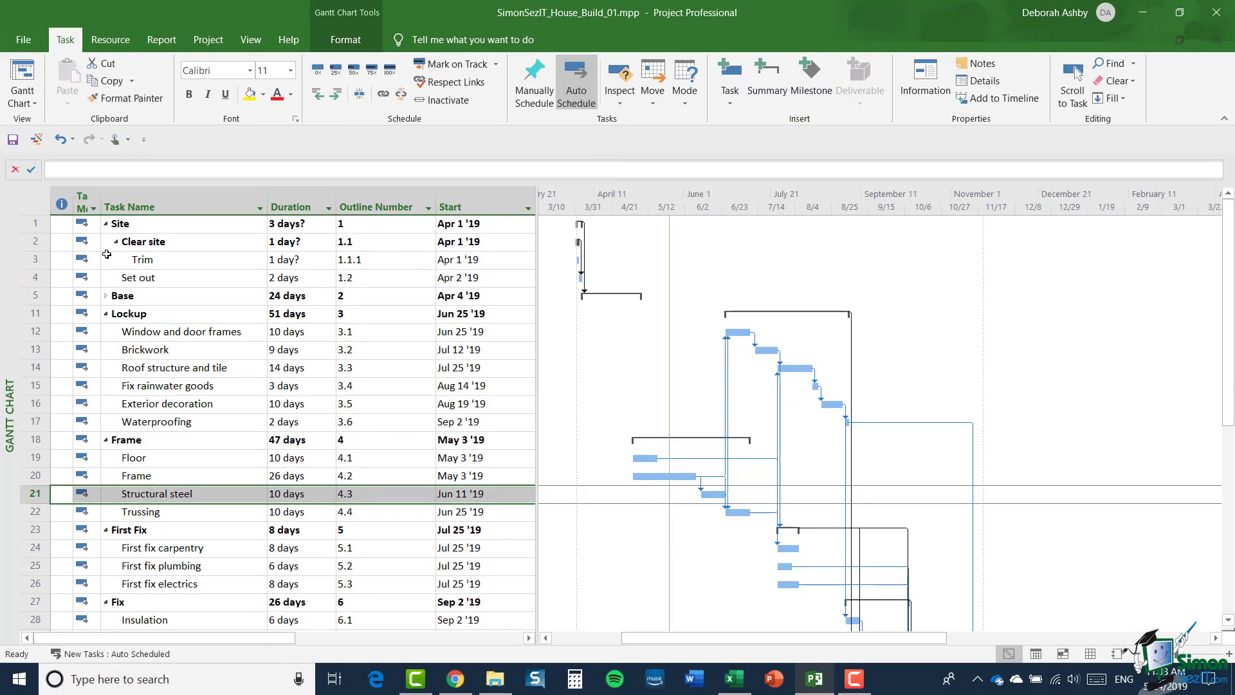
- Outdent the Trim task so it becomes task 1.2 directly under Site
{"action": "left_click", "coordinate": [28, 225]}
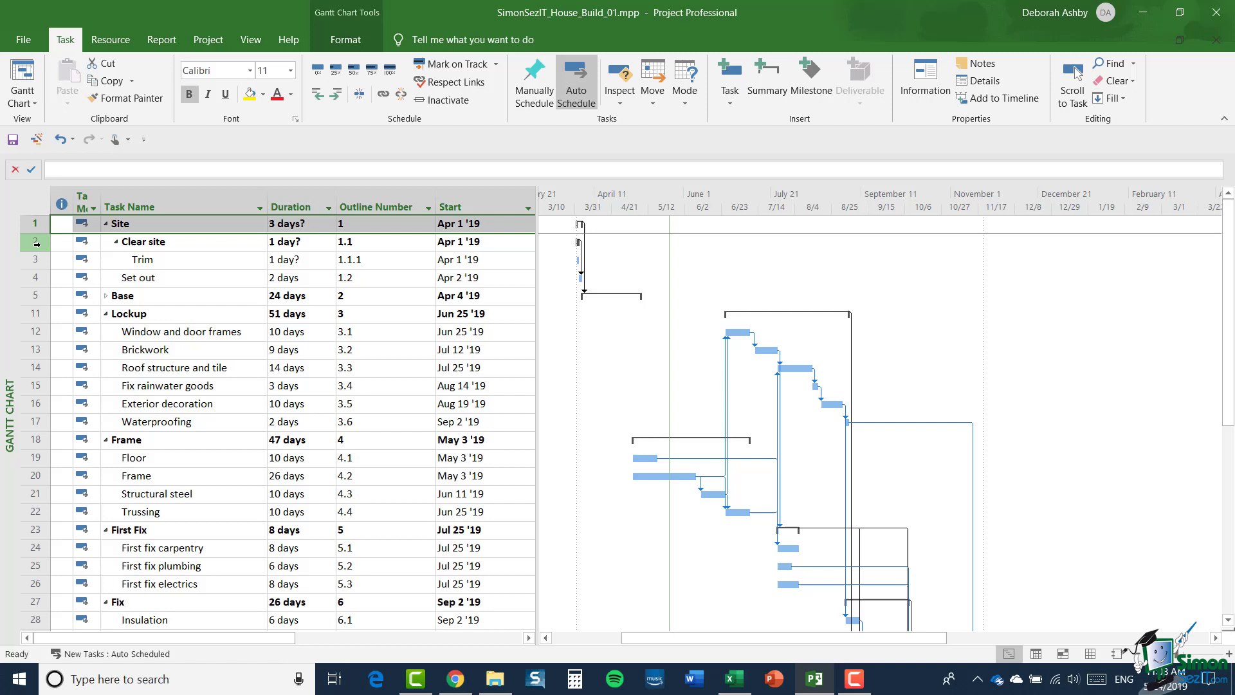
{"action": "left_click", "coordinate": [36, 277]}
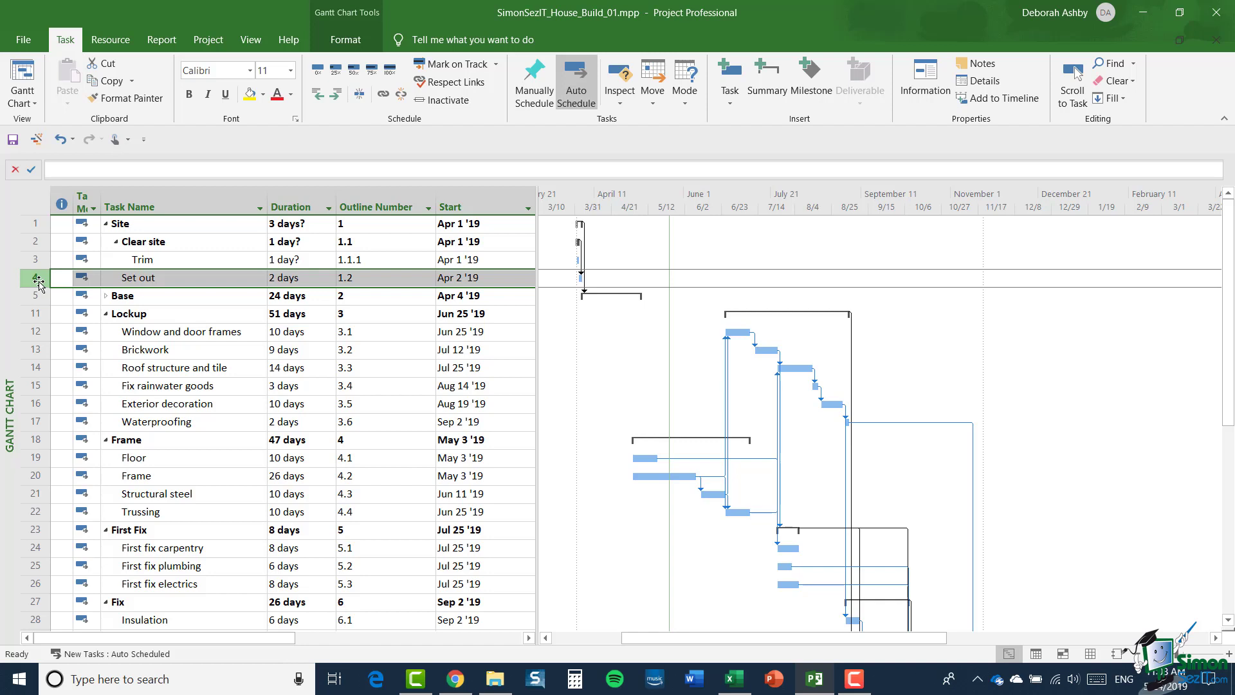
{"action": "left_click", "coordinate": [36, 259]}
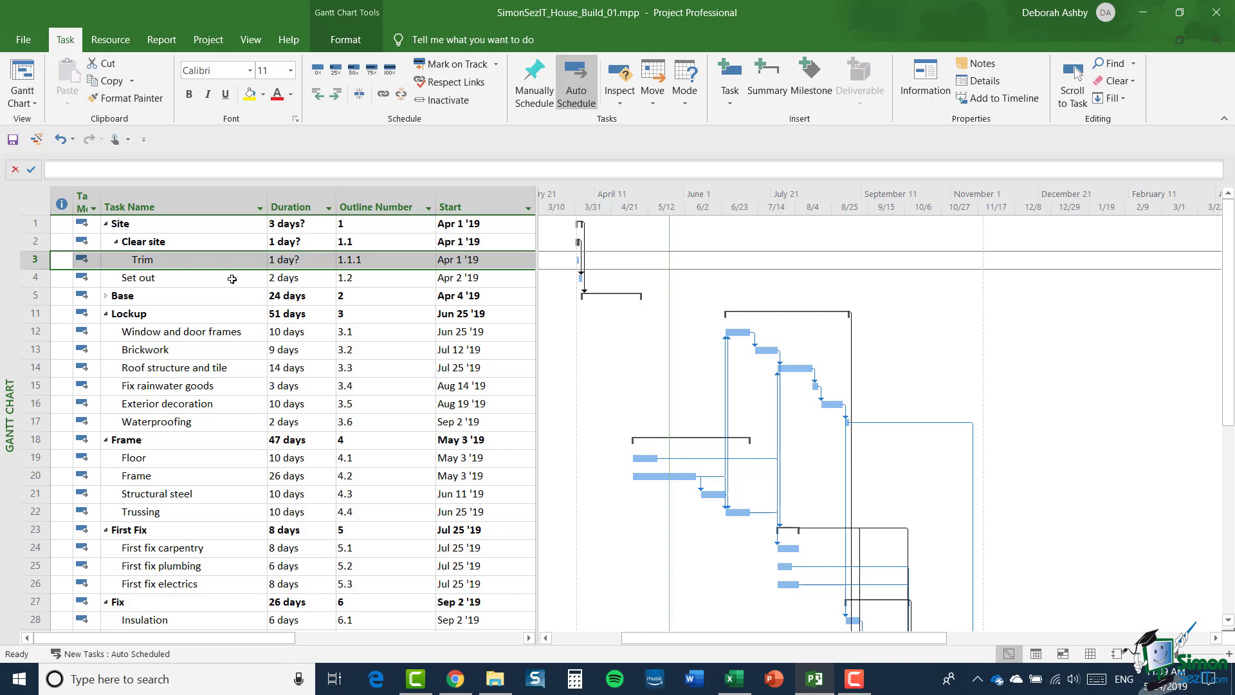
{"action": "left_click", "coordinate": [317, 95]}
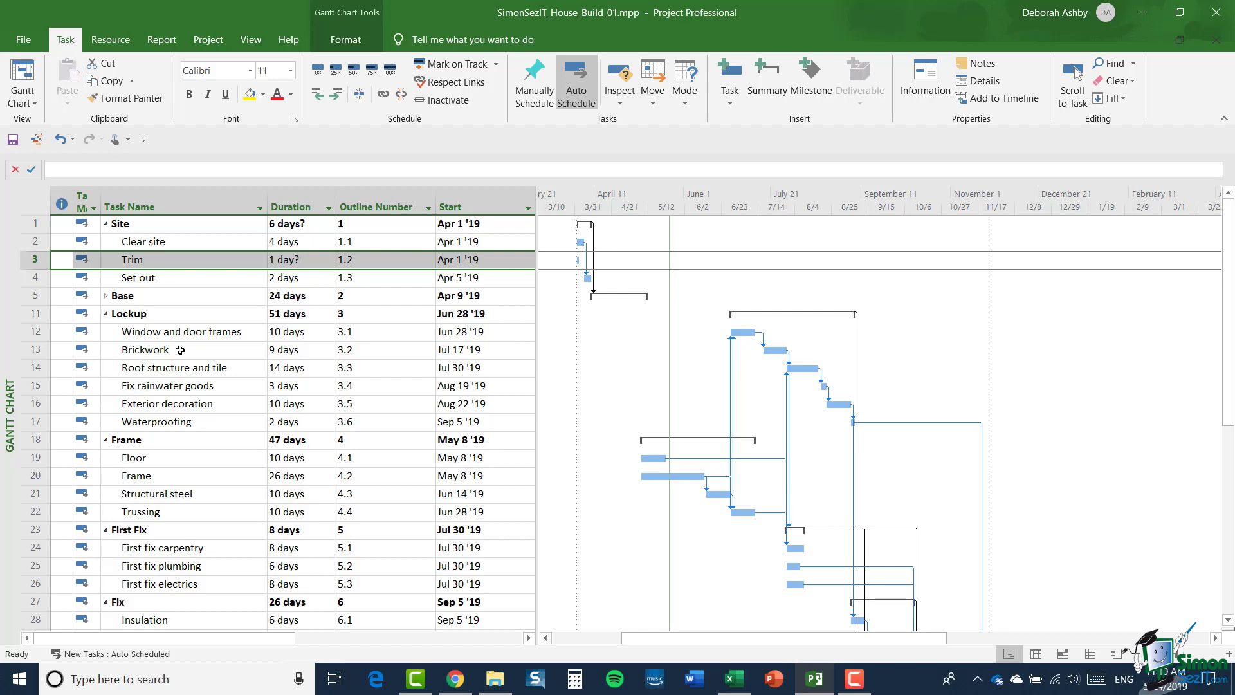
- Select the Base and Lockup summary task rows
{"action": "left_click", "coordinate": [37, 297]}
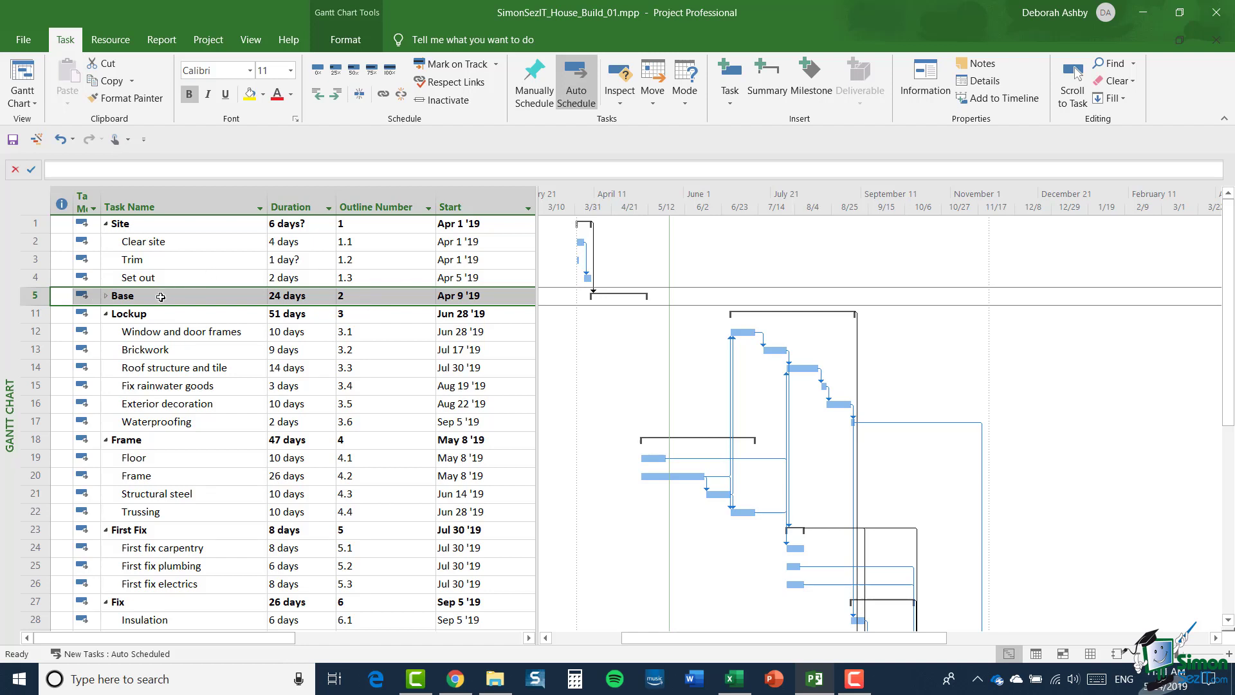
{"action": "left_click", "coordinate": [36, 314]}
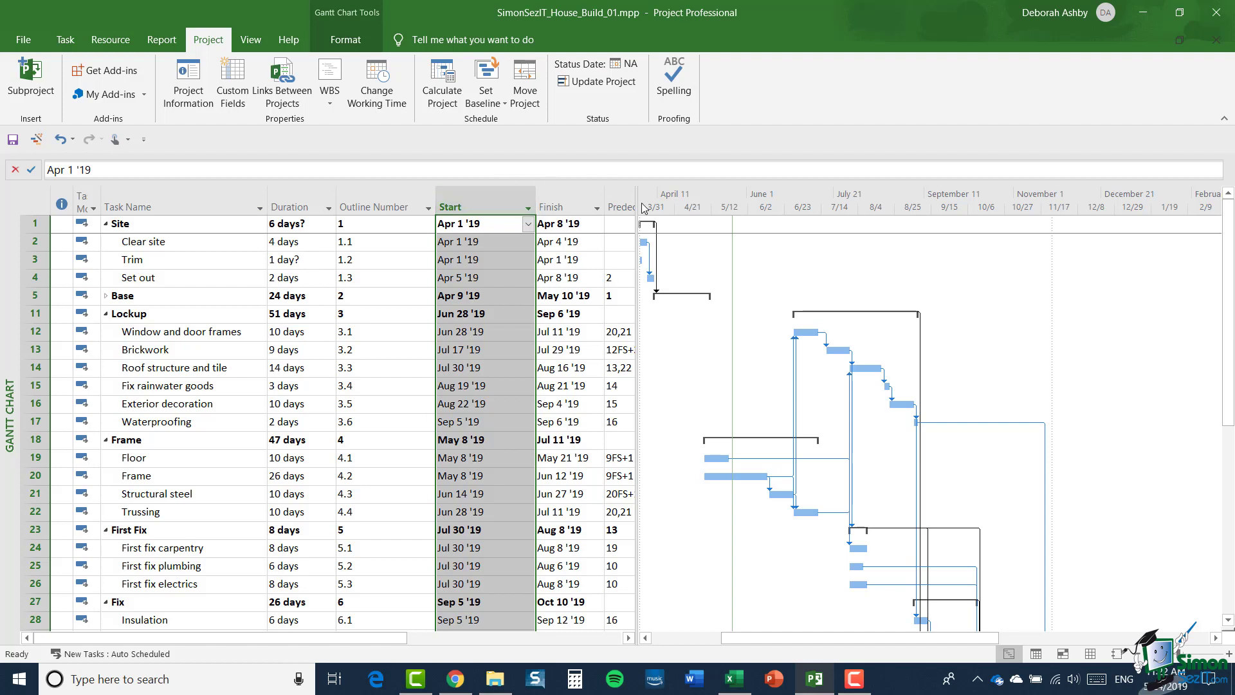
- Widen the task table and insert a WBS column before Start showing codes like 001 and 001/A
{"action": "left_click_drag", "start_coordinate": [637, 199], "coordinate": [642, 199]}
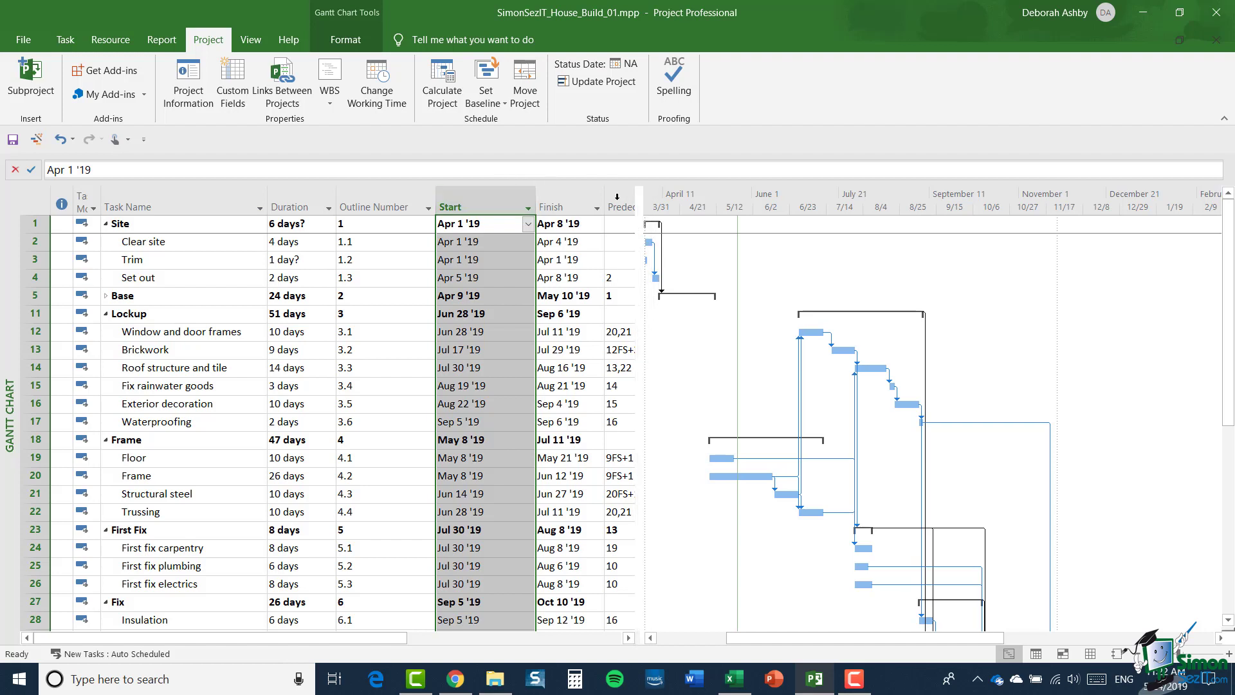
{"action": "right_click", "coordinate": [476, 205]}
{"action": "left_click", "coordinate": [508, 313]}
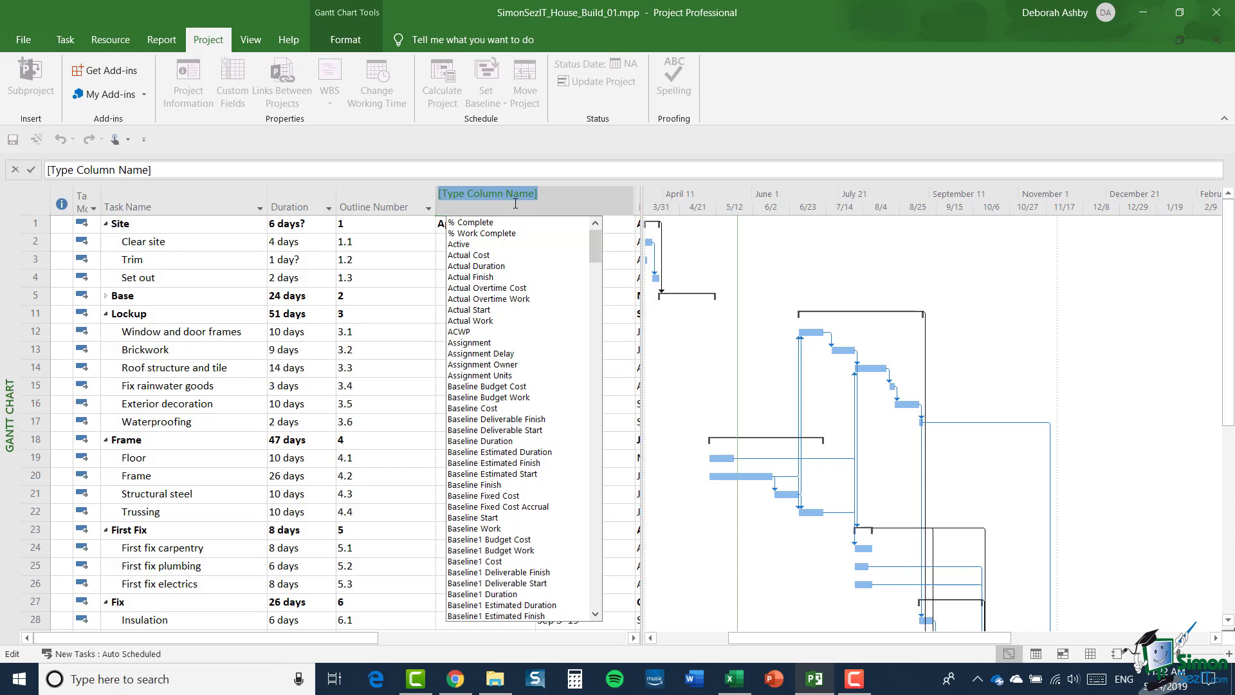
{"action": "type", "text": "WBS"}
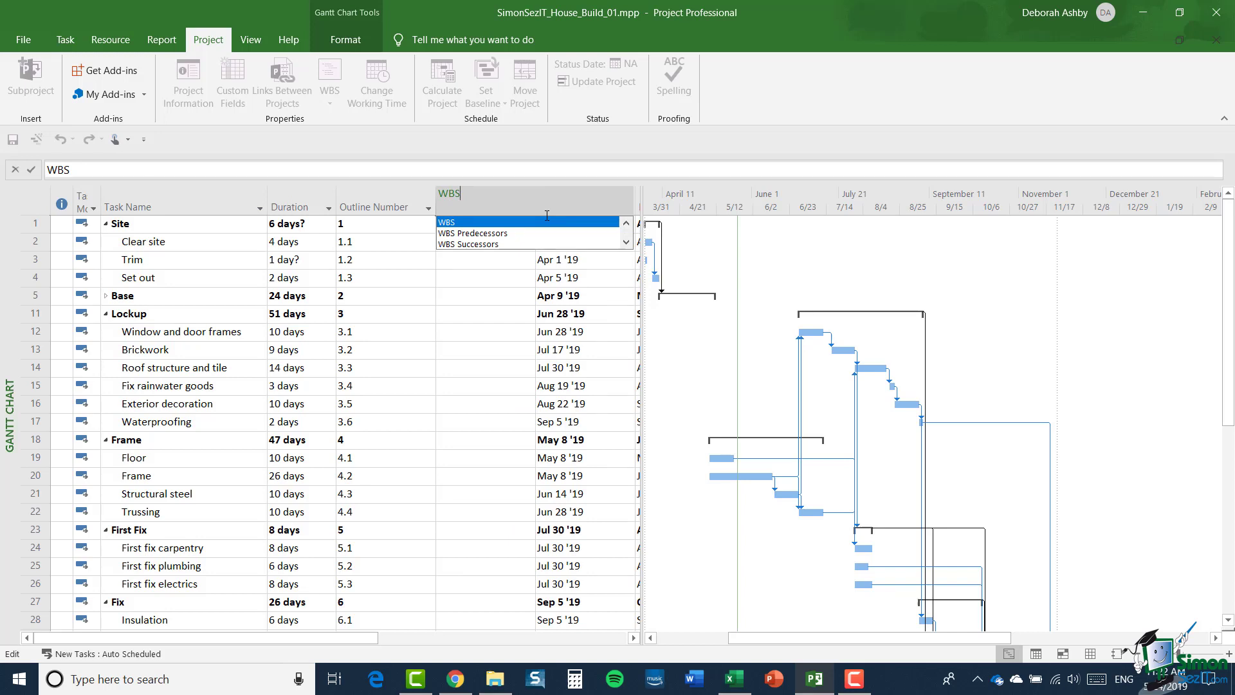
{"action": "left_click", "coordinate": [465, 224]}
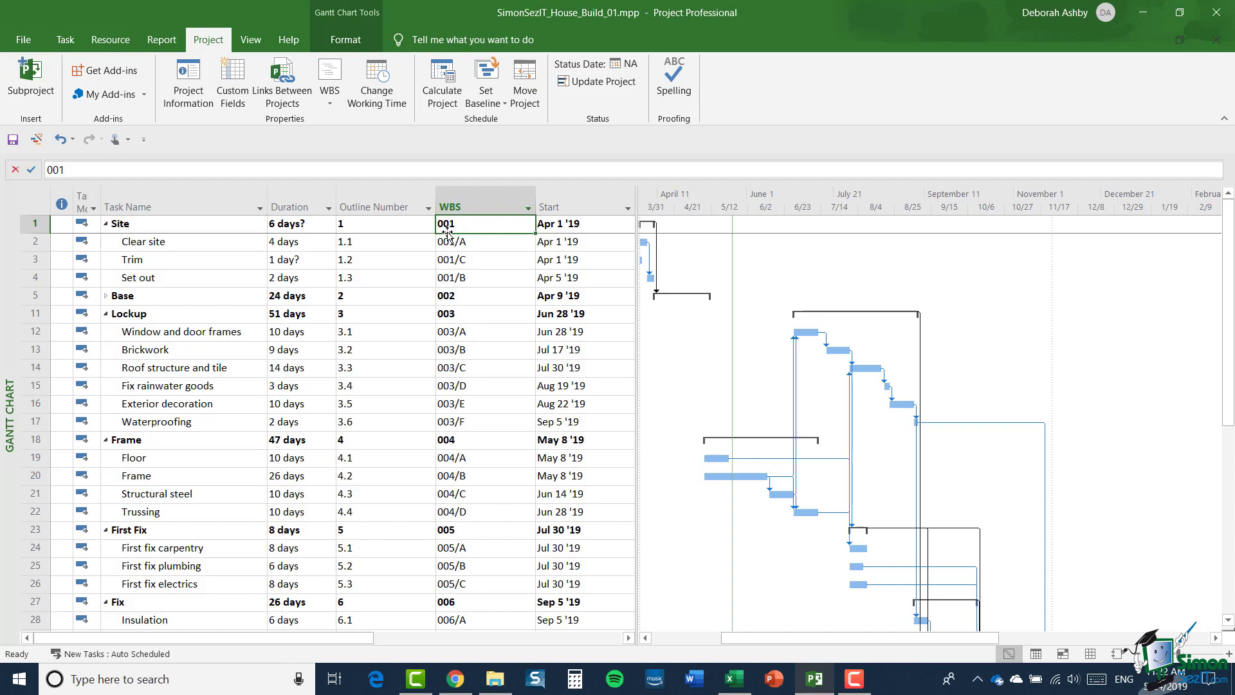
- Select the Base summary task row
{"action": "left_click", "coordinate": [38, 295]}
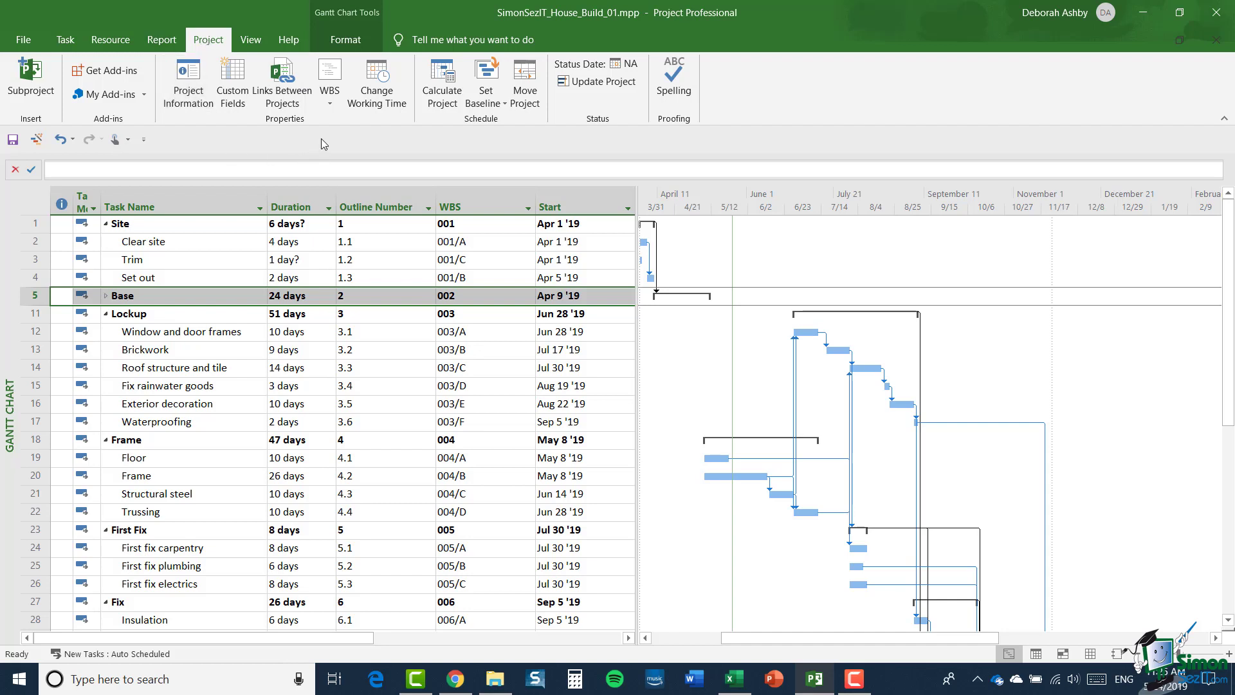
- Choose Define Code from the WBS dropdown to bring up the WBS Code Definition dialog
{"action": "left_click", "coordinate": [330, 99]}
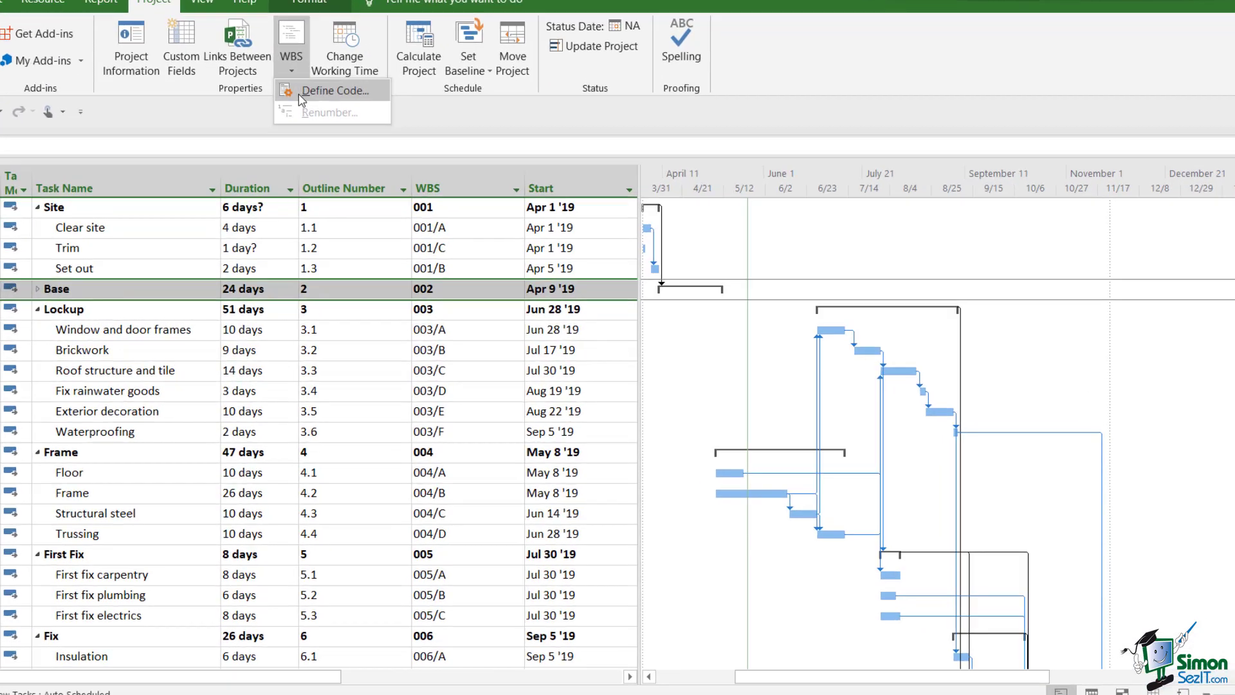
{"action": "left_click", "coordinate": [337, 124]}
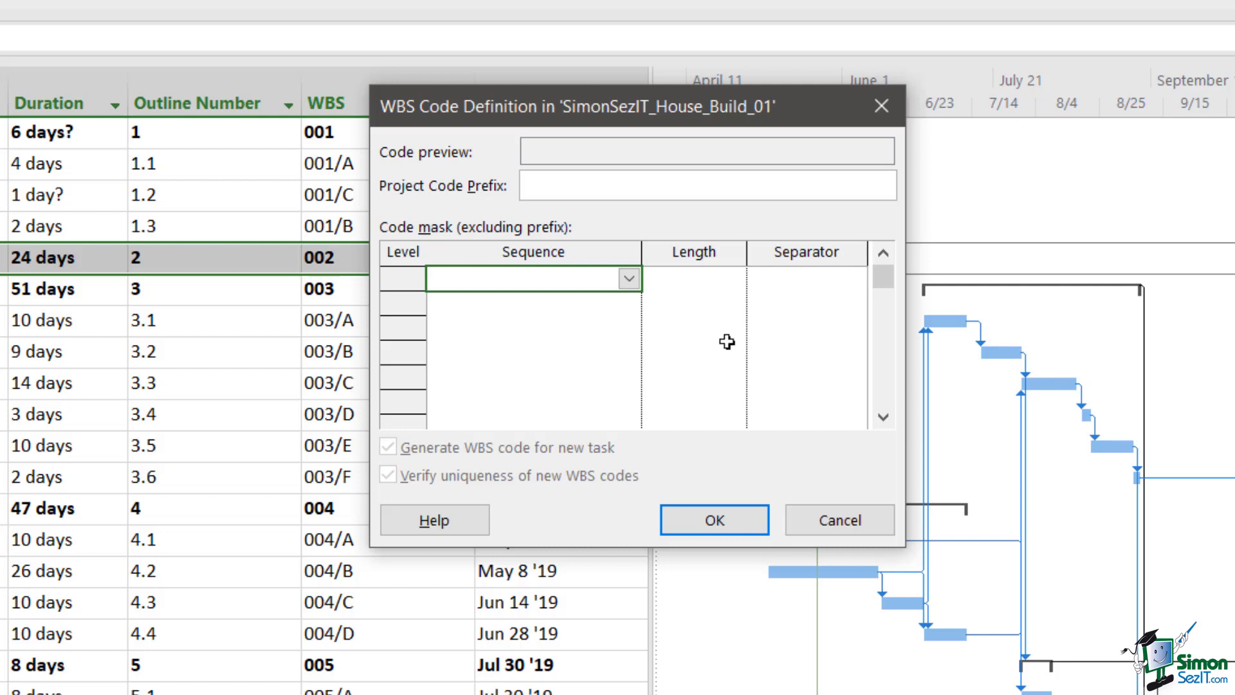
- Enter HB01 as the project code prefix in the WBS Code Definition dialog
{"action": "left_click", "coordinate": [545, 183]}
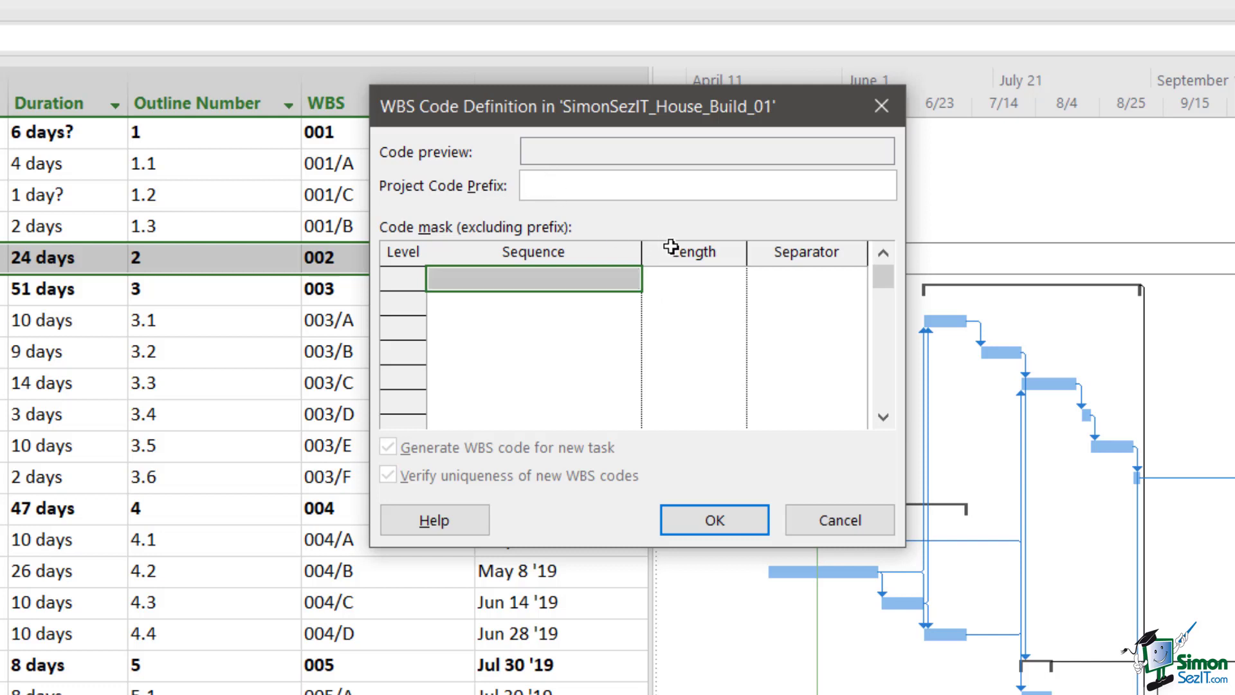
{"action": "type", "text": "HB01"}
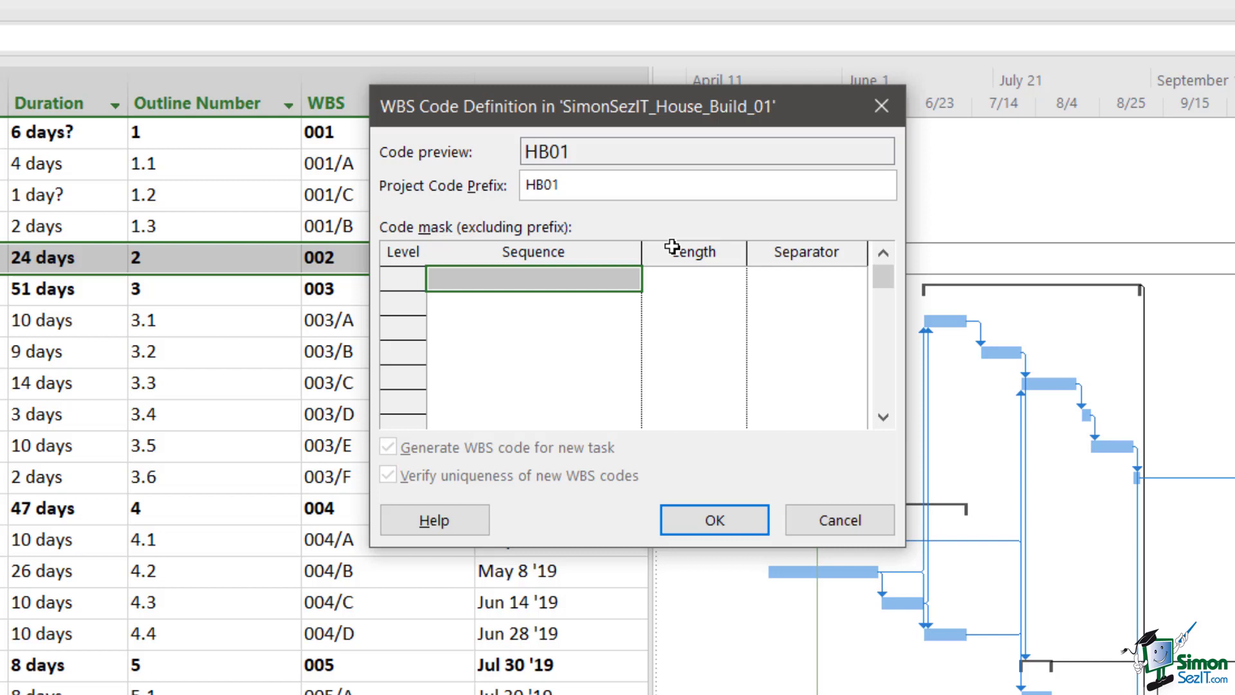
- Set WBS level 1 to Numbers (ordered), length 3, with a / separator
{"action": "left_click", "coordinate": [576, 282]}
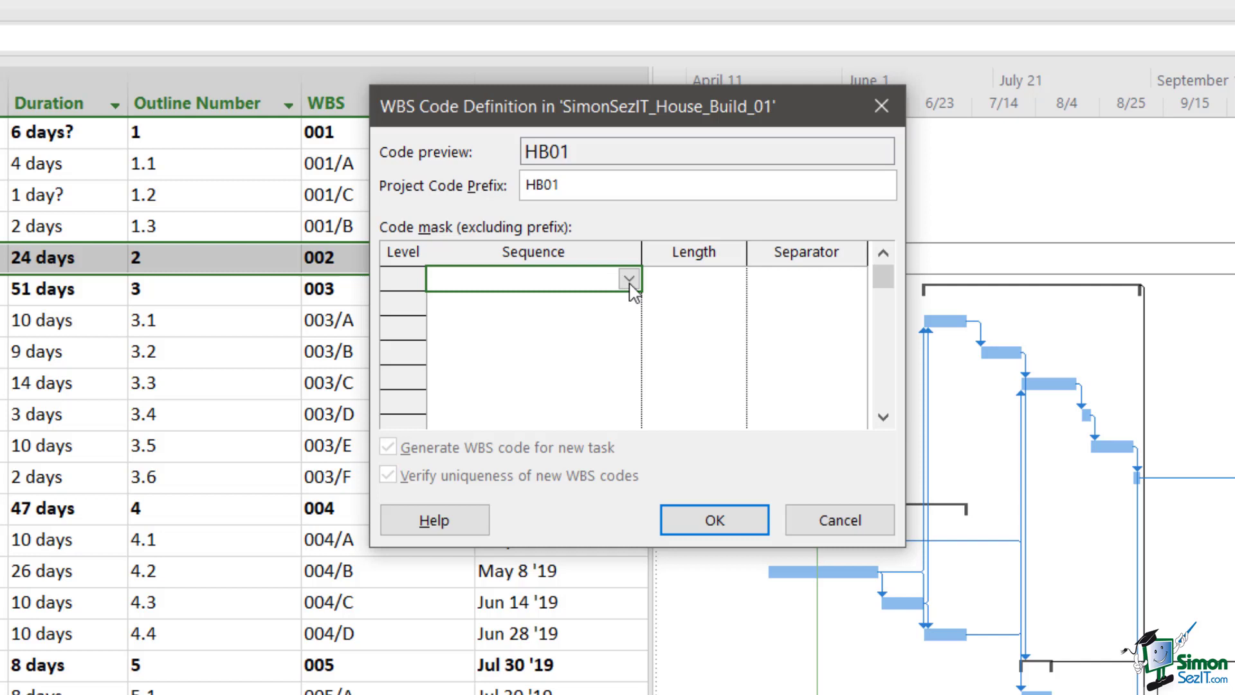
{"action": "left_click", "coordinate": [630, 281]}
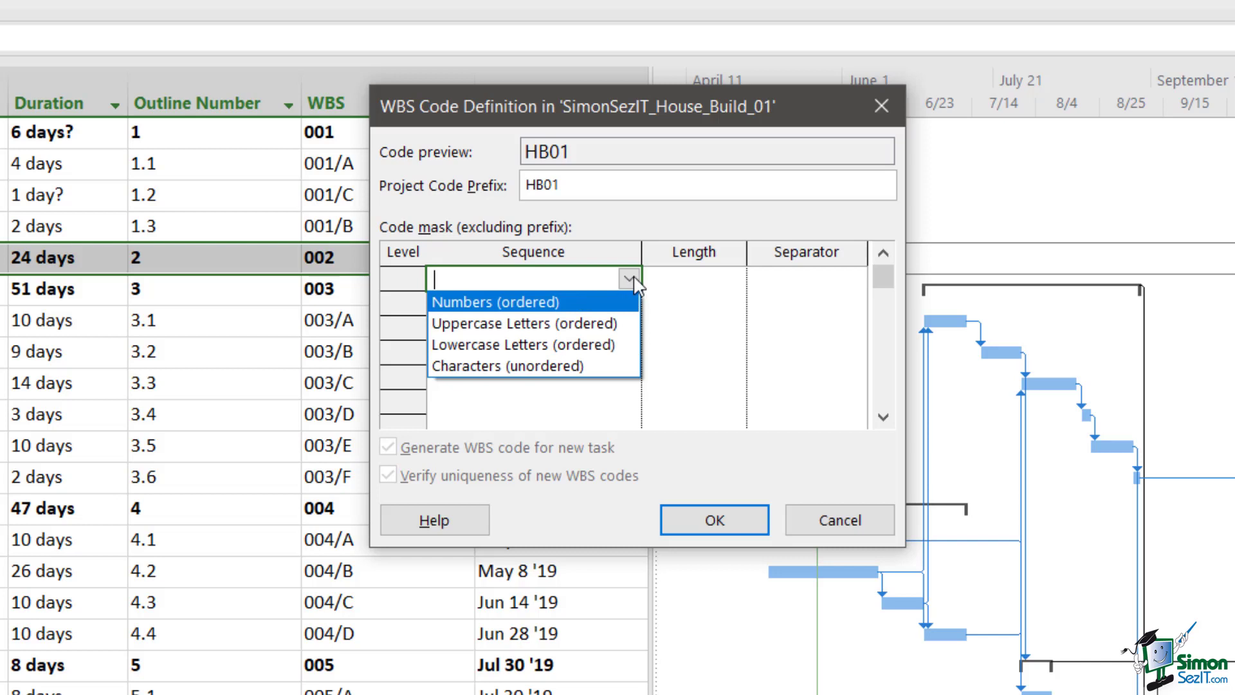
{"action": "left_click", "coordinate": [516, 306]}
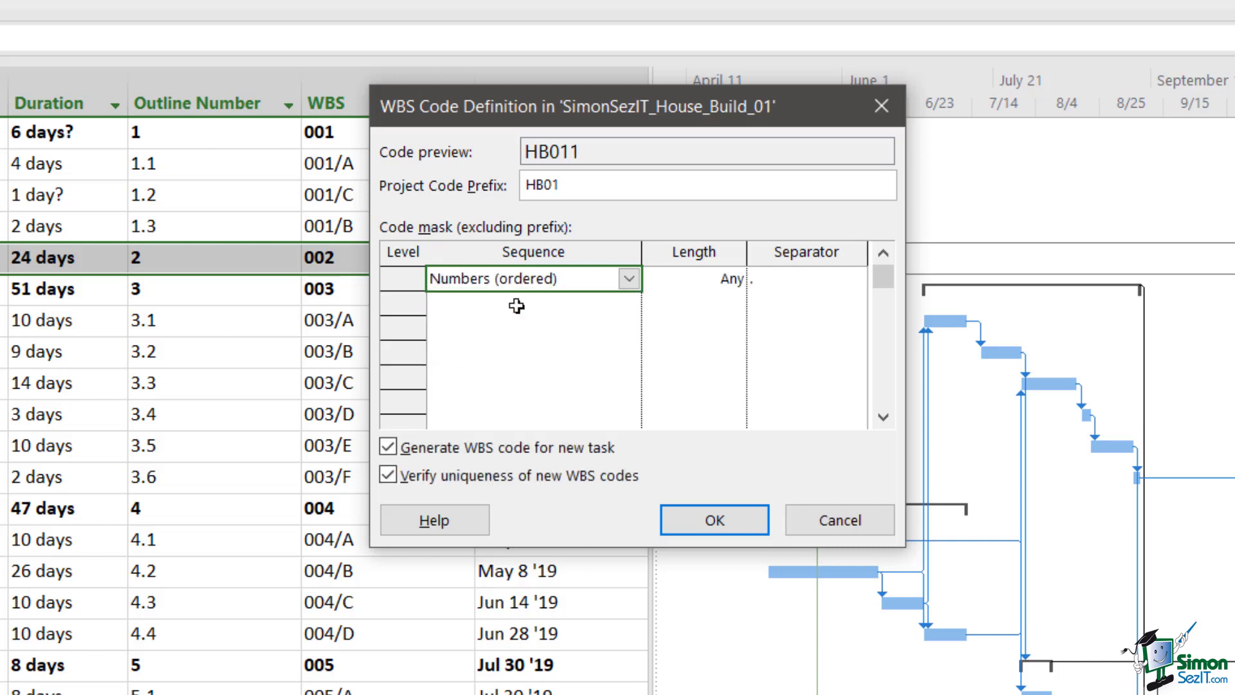
{"action": "left_click", "coordinate": [715, 279]}
{"action": "left_click", "coordinate": [734, 279]}
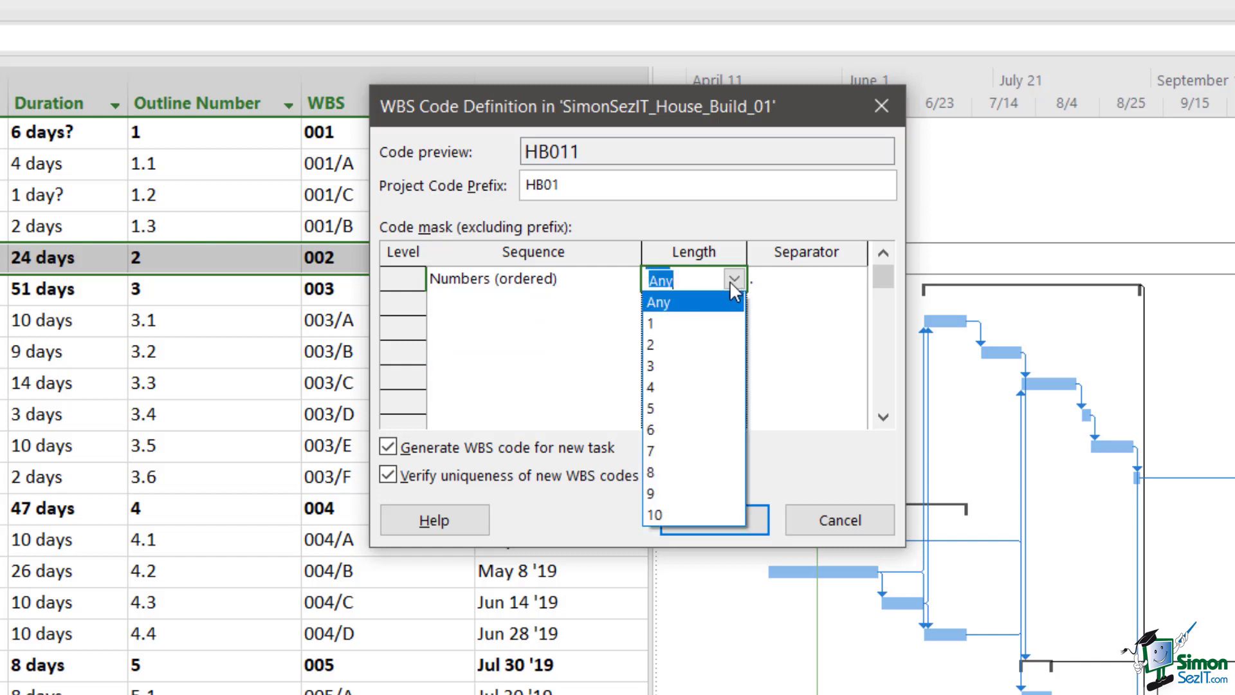
{"action": "left_click", "coordinate": [660, 367]}
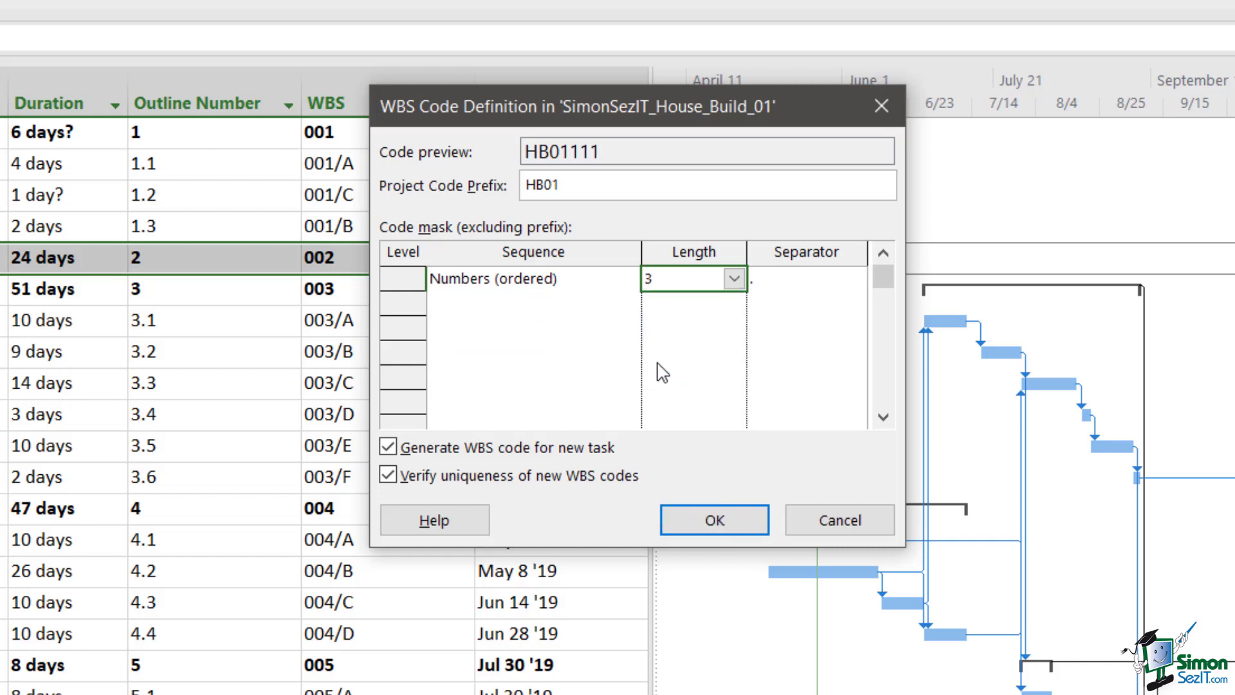
{"action": "left_click", "coordinate": [830, 281]}
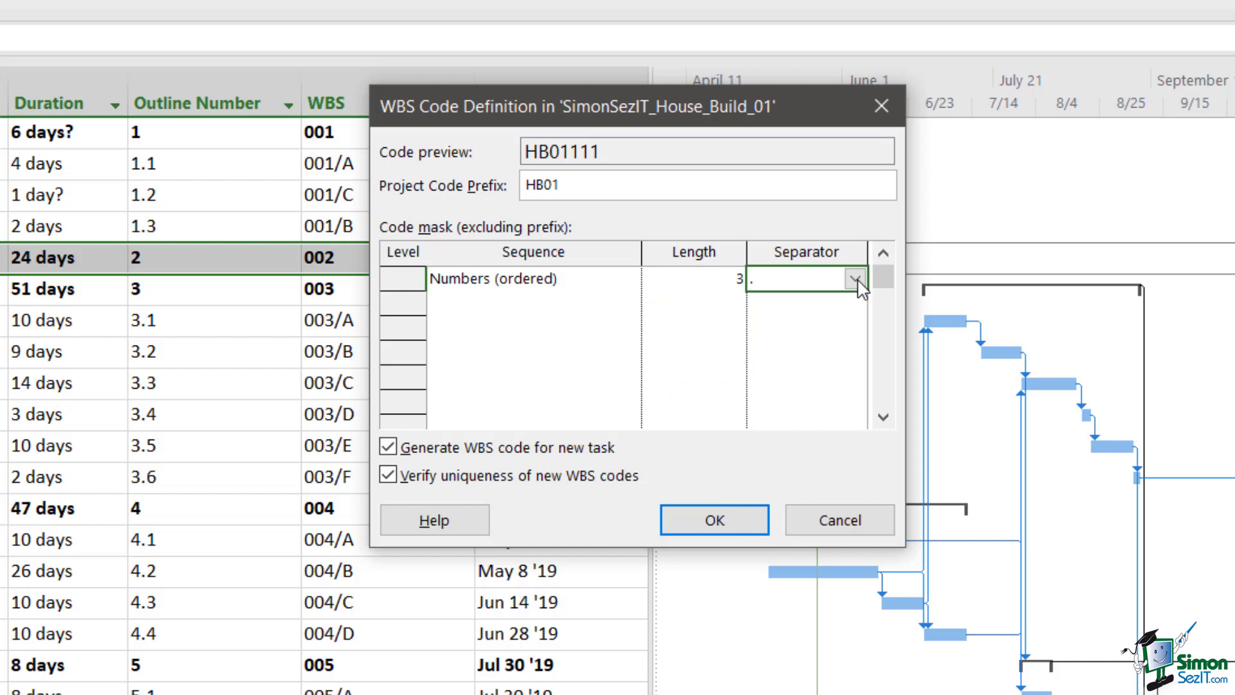
{"action": "left_click", "coordinate": [856, 278]}
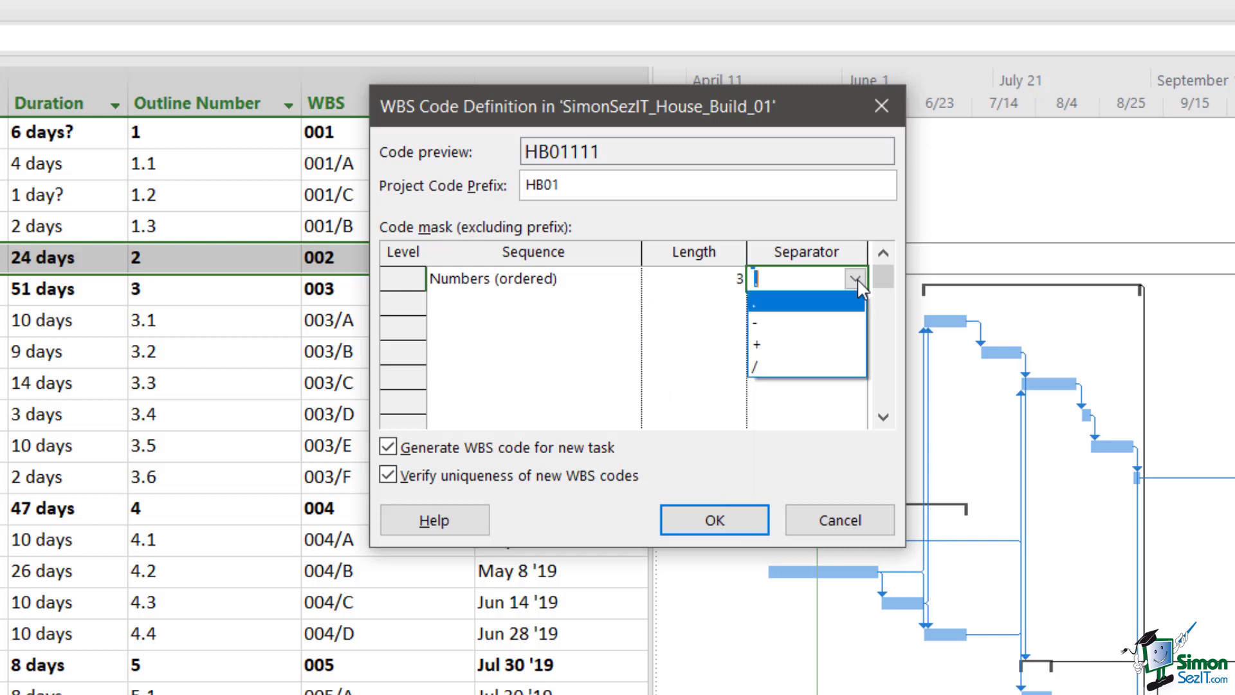
{"action": "left_click", "coordinate": [761, 368]}
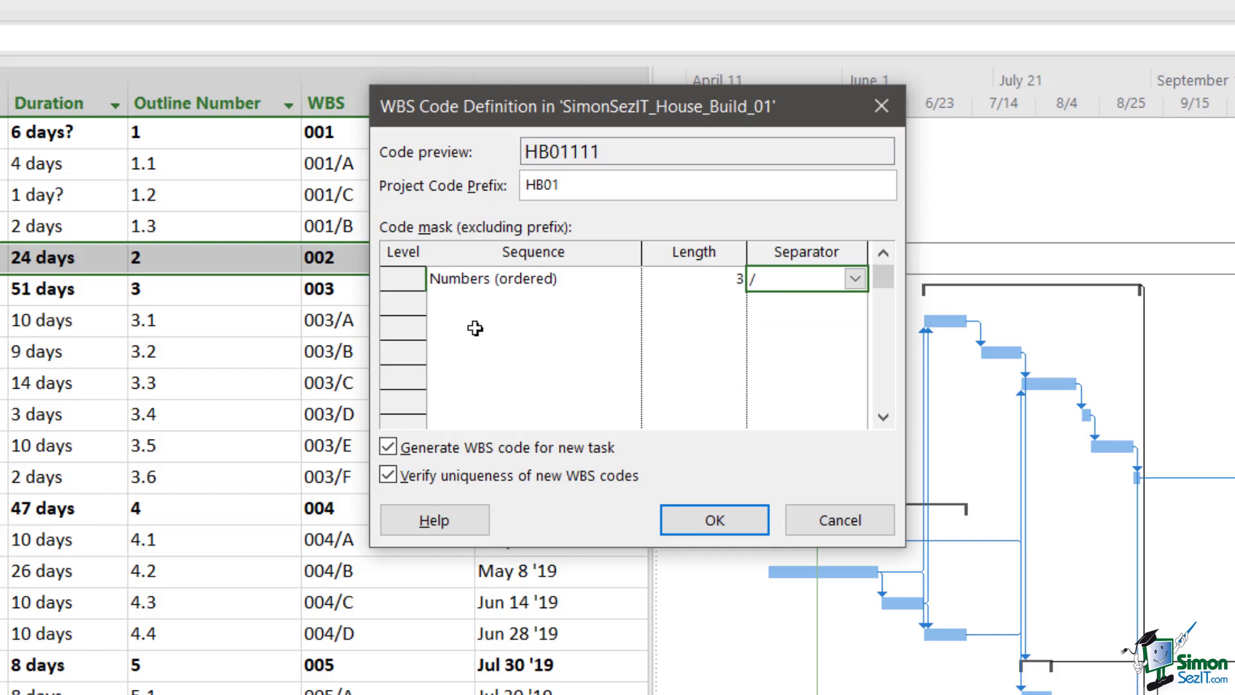
- Set WBS level 2 to Uppercase Letters (ordered), length 1, with a . separator
{"action": "left_click", "coordinate": [454, 304]}
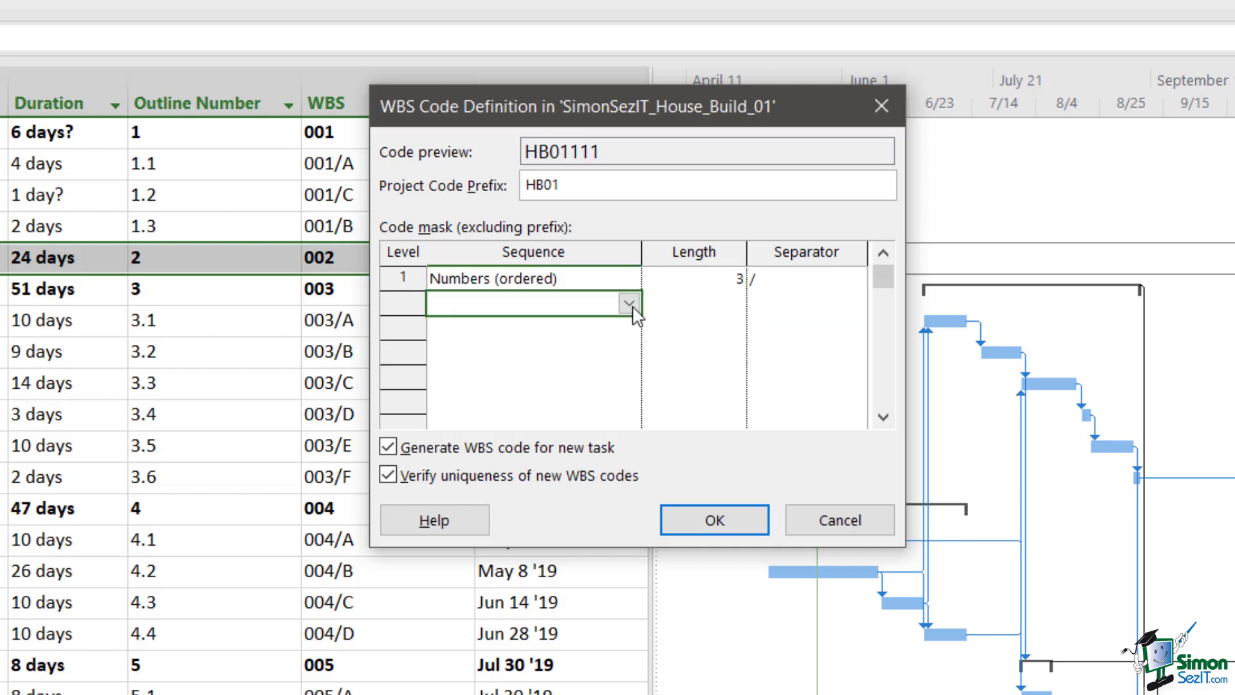
{"action": "left_click", "coordinate": [628, 303]}
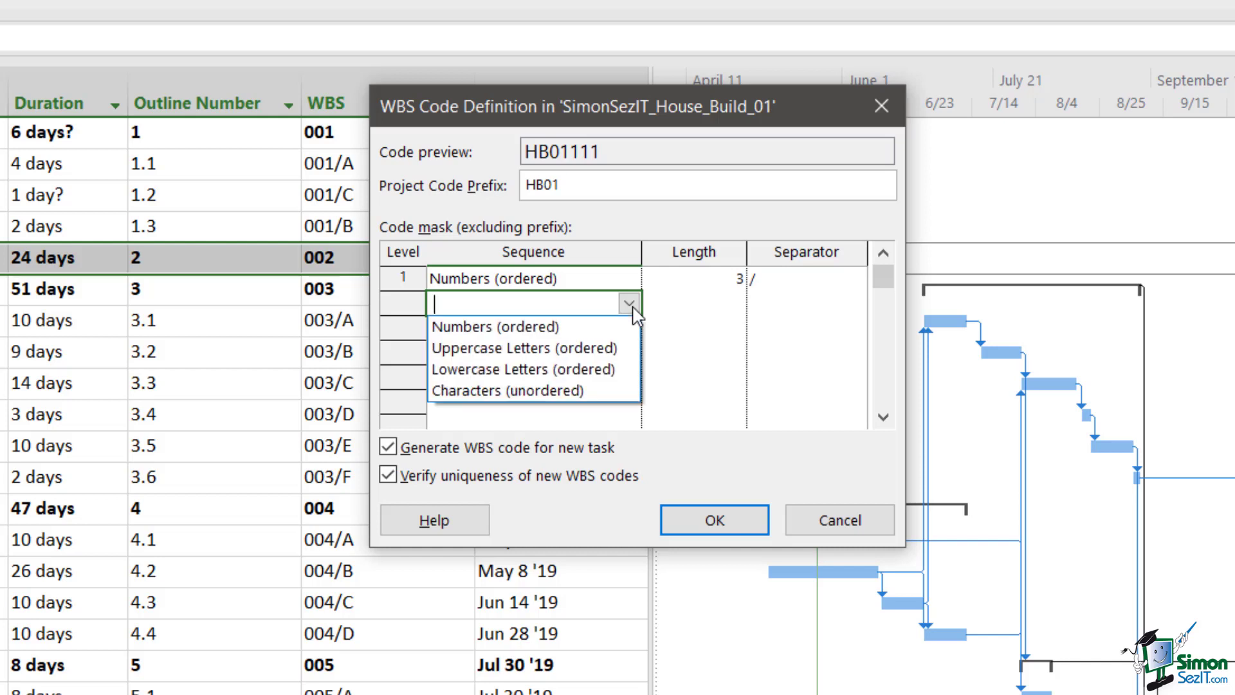
{"action": "left_click", "coordinate": [525, 350]}
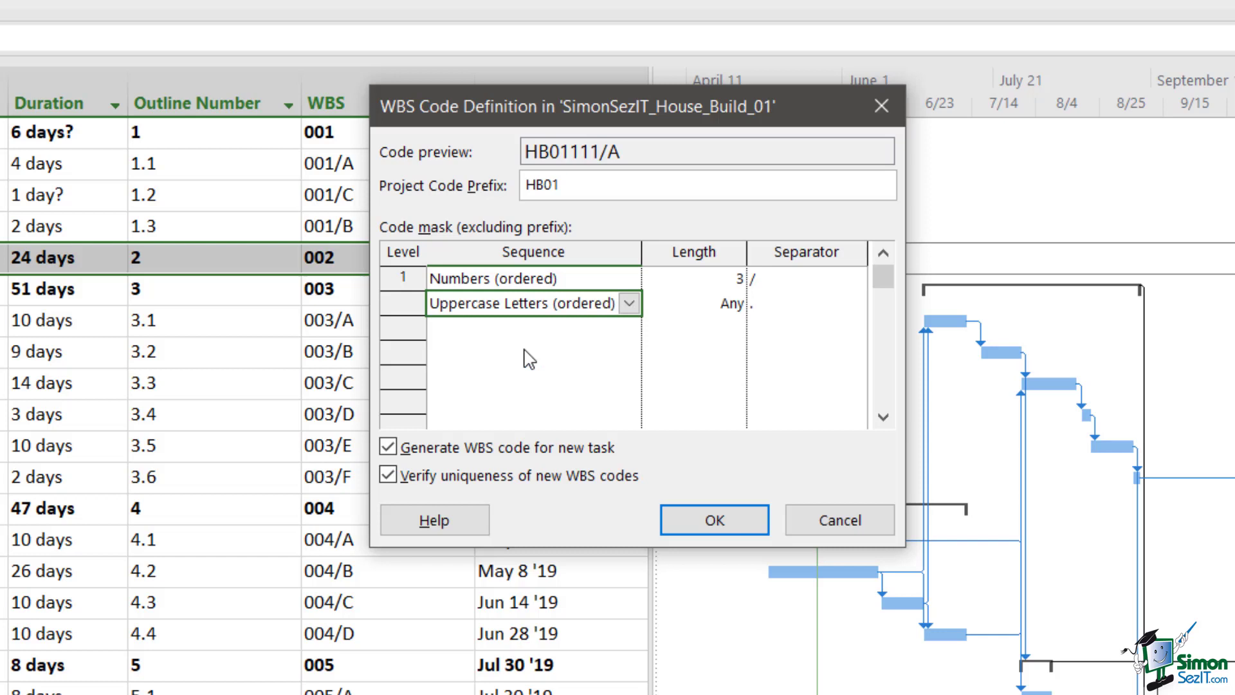
{"action": "left_click", "coordinate": [722, 304]}
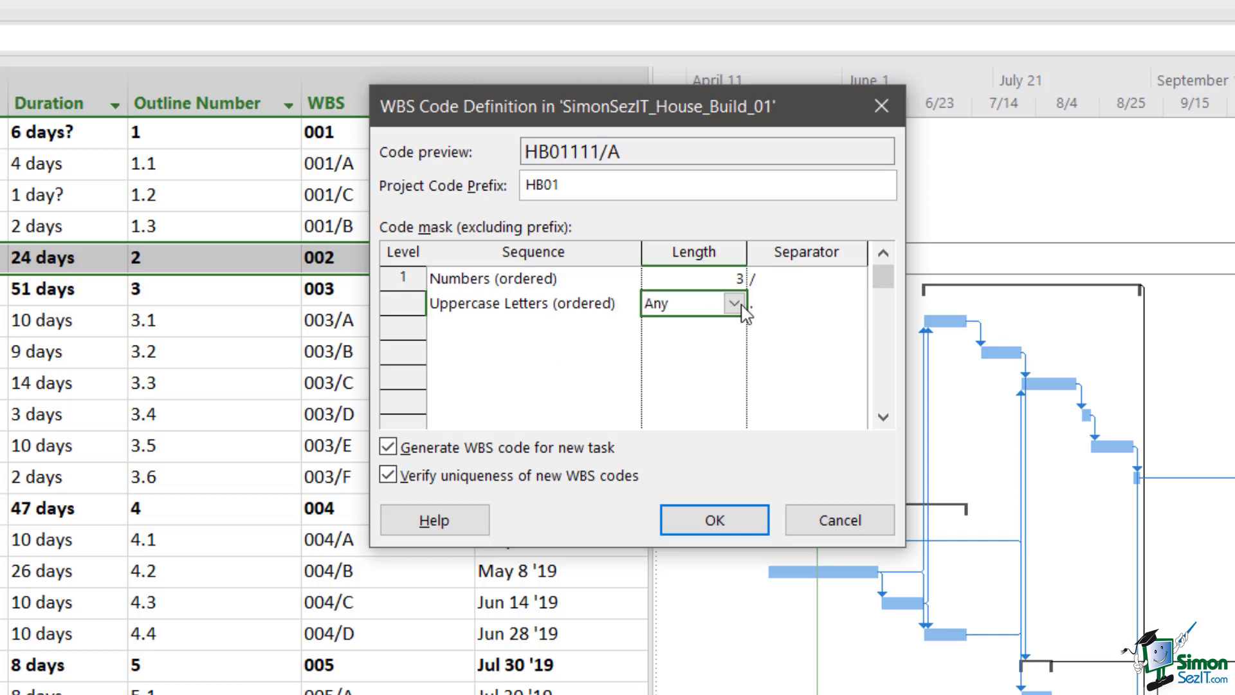
{"action": "left_click", "coordinate": [734, 303]}
{"action": "left_click", "coordinate": [660, 346]}
{"action": "left_click", "coordinate": [790, 306]}
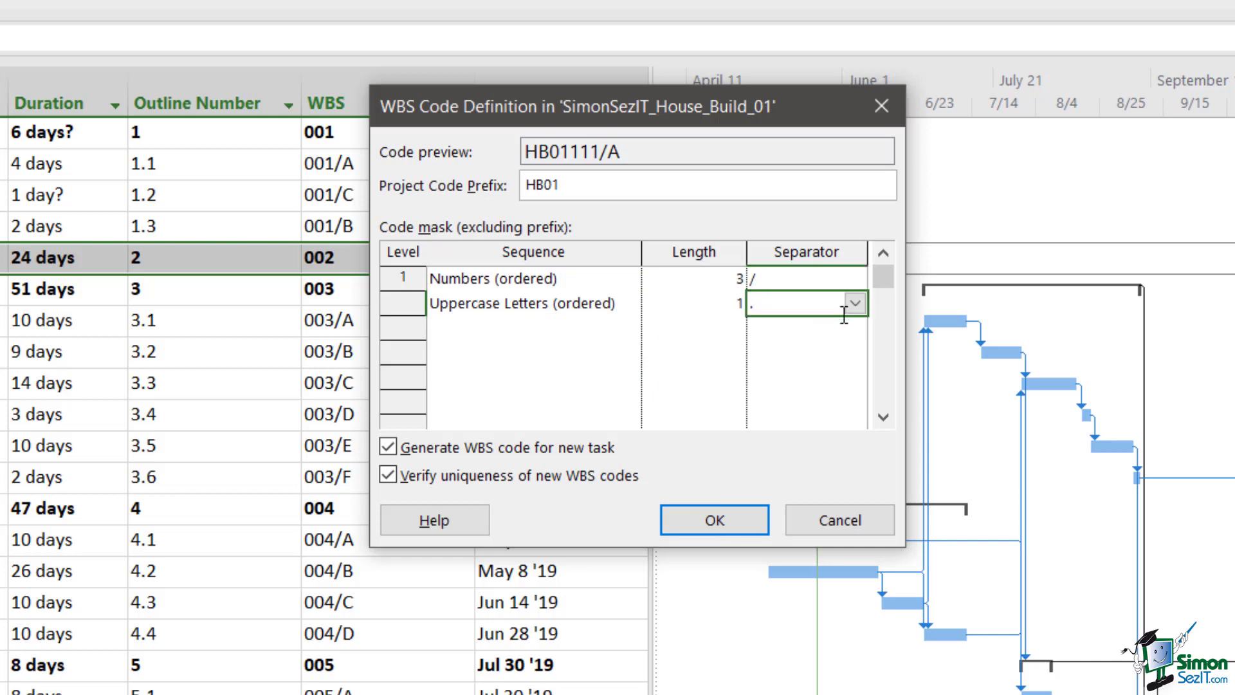
{"action": "left_click", "coordinate": [856, 304]}
{"action": "left_click", "coordinate": [790, 329]}
- Set WBS level 3 to Numbers (ordered) with length 2
{"action": "left_click", "coordinate": [517, 332]}
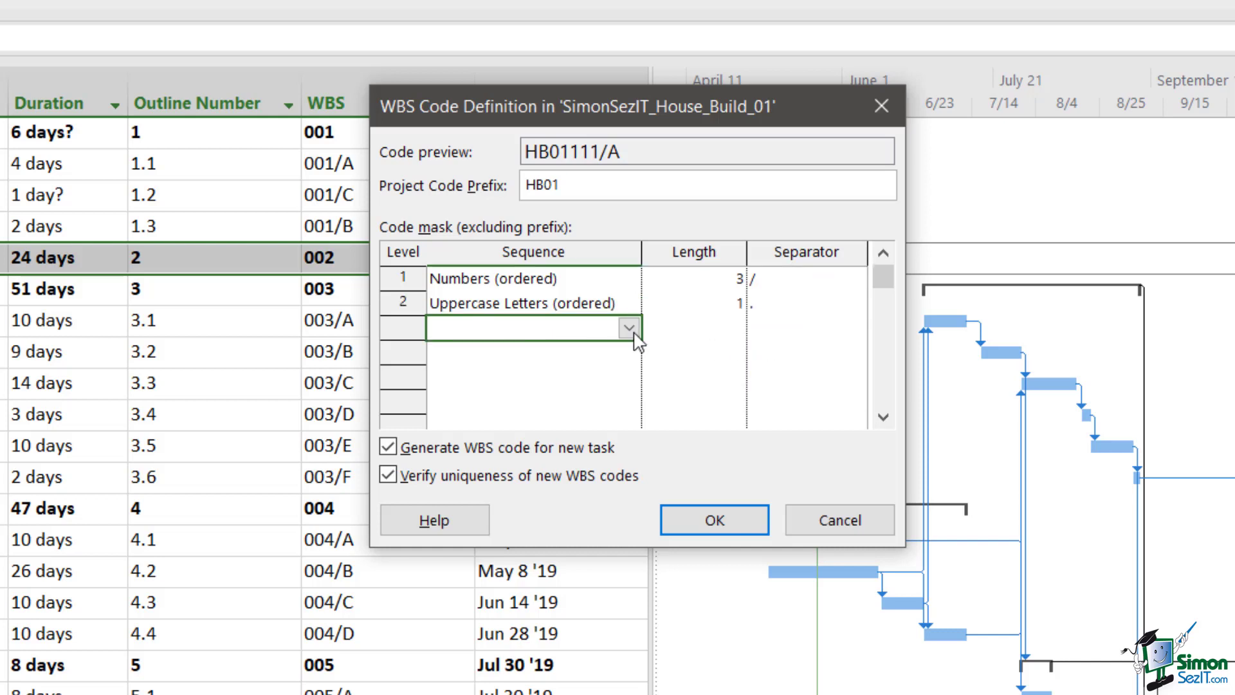
{"action": "left_click", "coordinate": [630, 328]}
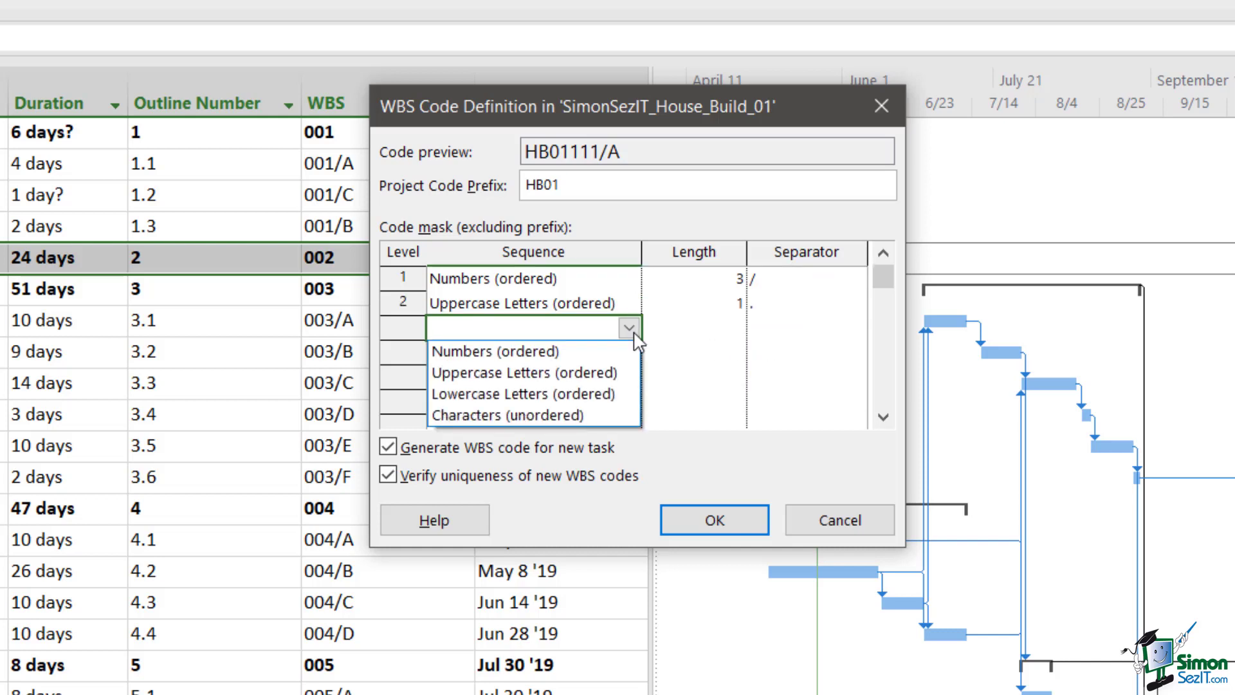
{"action": "left_click", "coordinate": [542, 351]}
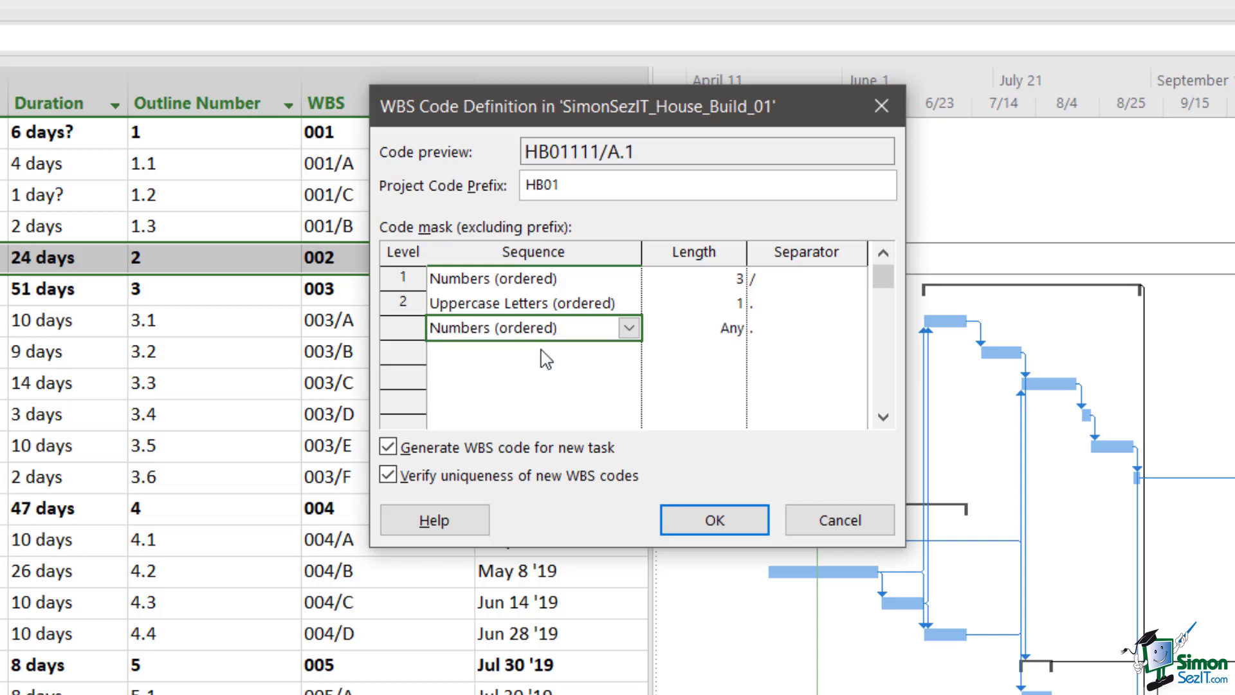
{"action": "left_click", "coordinate": [734, 331]}
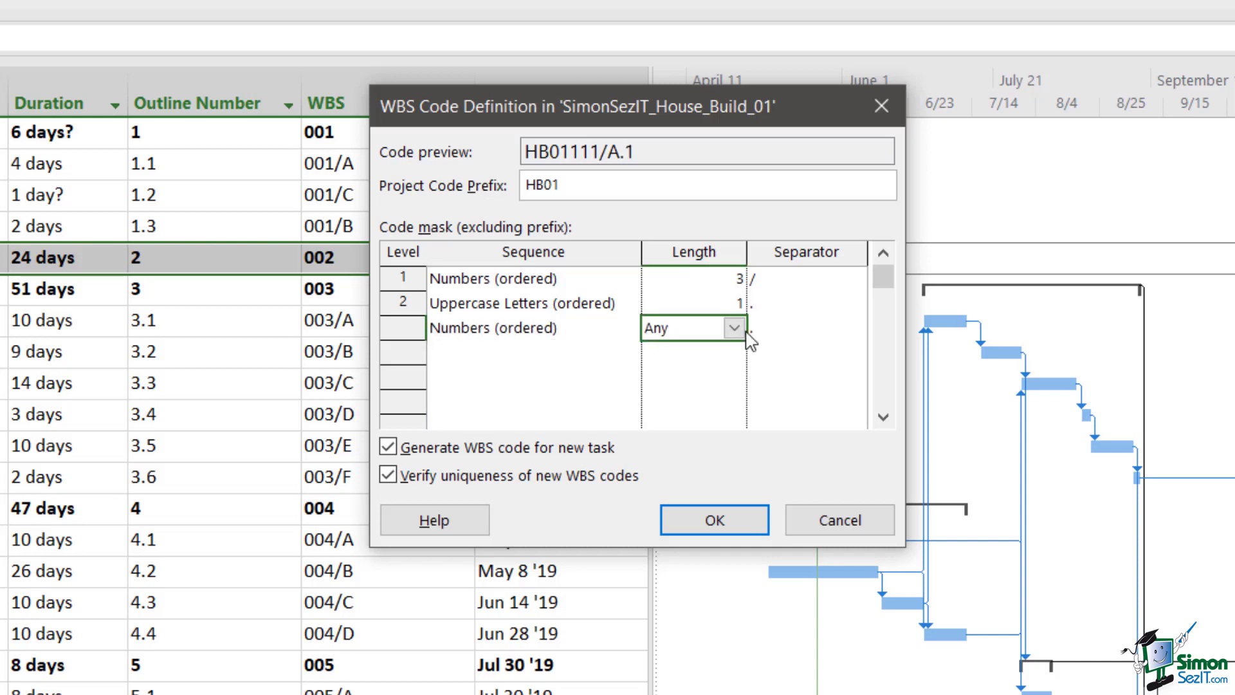
{"action": "left_click", "coordinate": [734, 329]}
{"action": "left_click", "coordinate": [673, 392]}
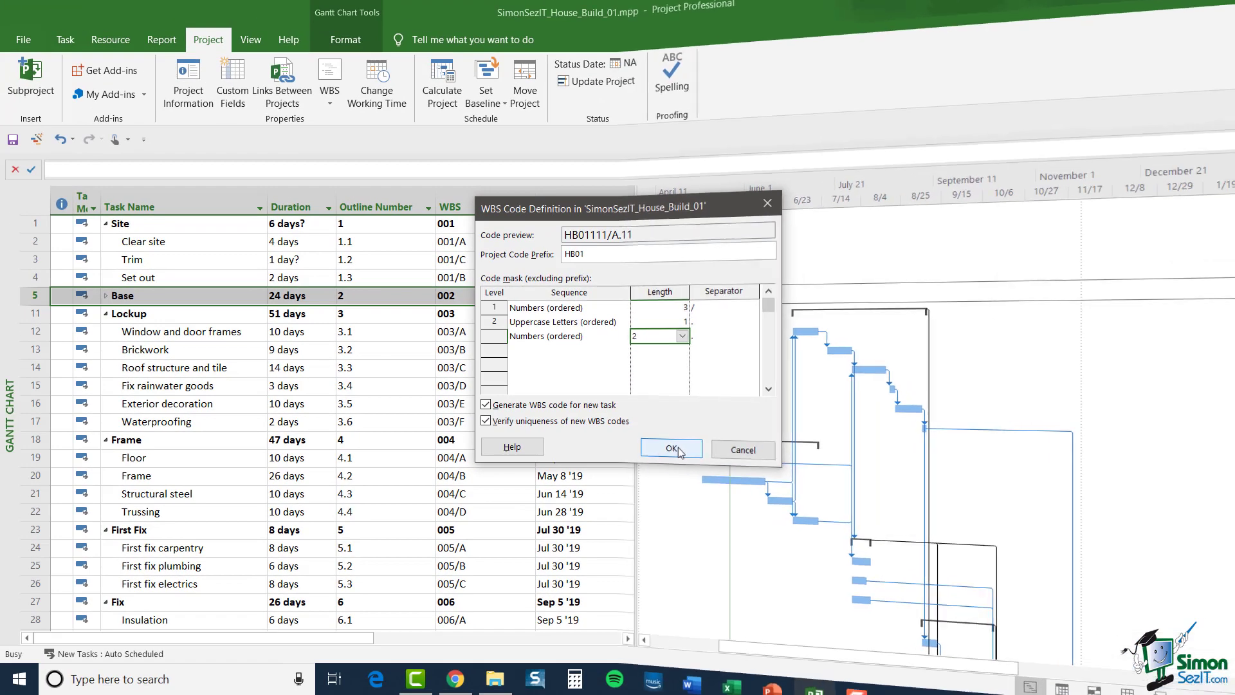
- Apply the WBS mask so codes read like HB01001/A.01, then reopen the WBS code definition
{"action": "left_click", "coordinate": [684, 455]}
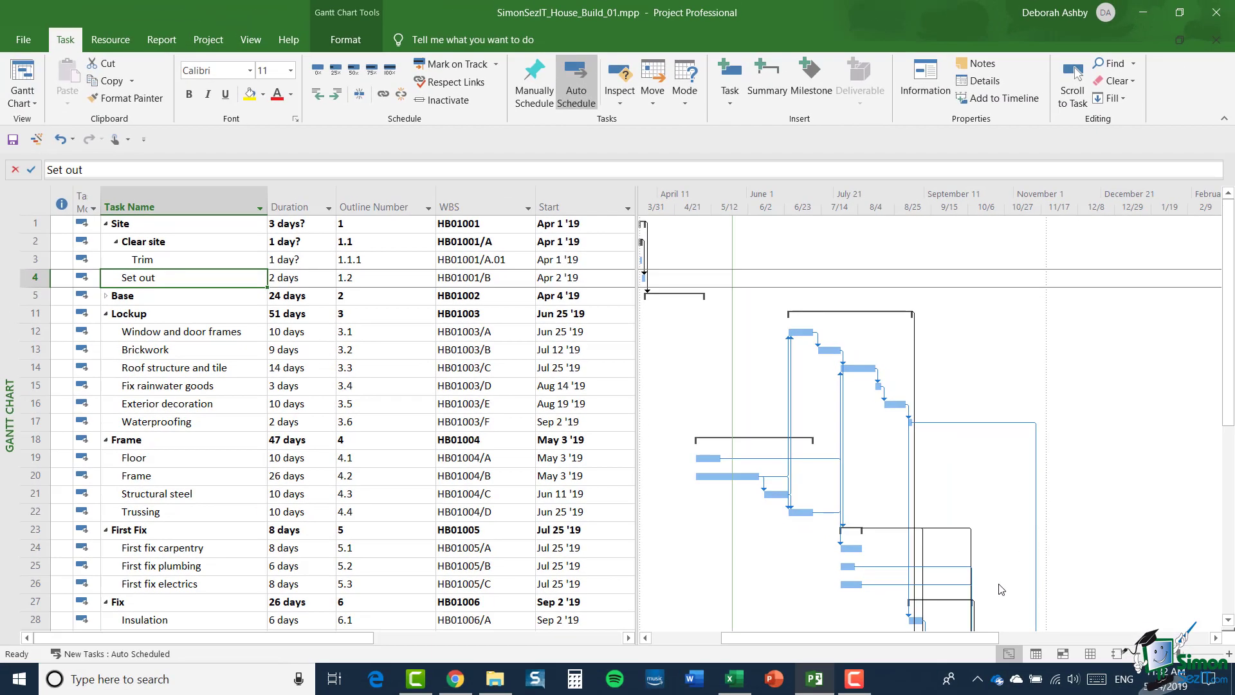
{"action": "key", "text": "alt+p"}
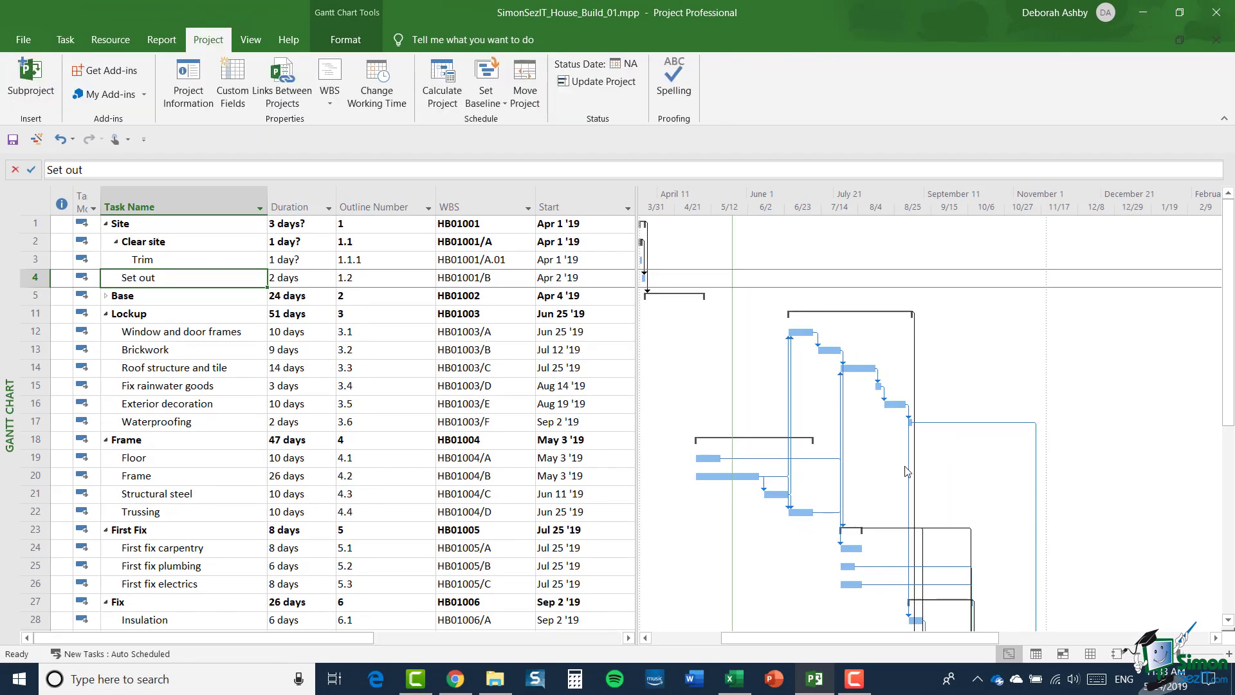
{"action": "left_click", "coordinate": [329, 96]}
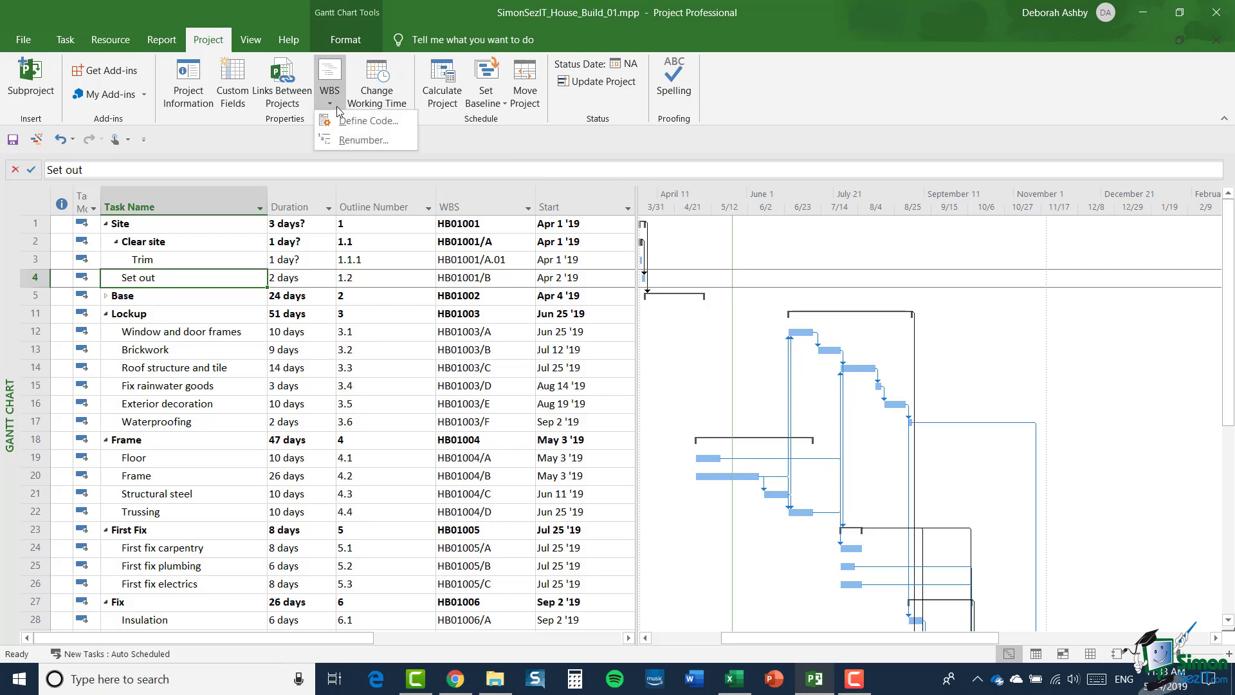
{"action": "left_click", "coordinate": [350, 119]}
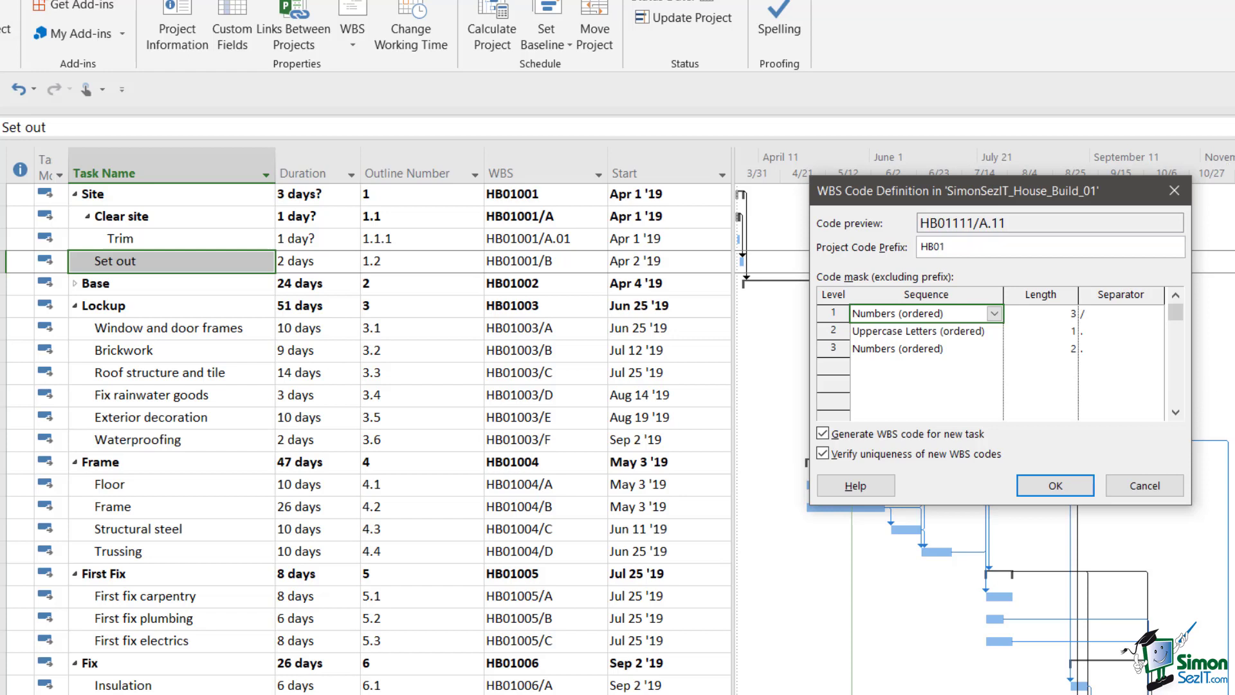
- Change the project code prefix to 'HB01-' so codes read HB01-001/A.01
{"action": "left_click", "coordinate": [955, 245]}
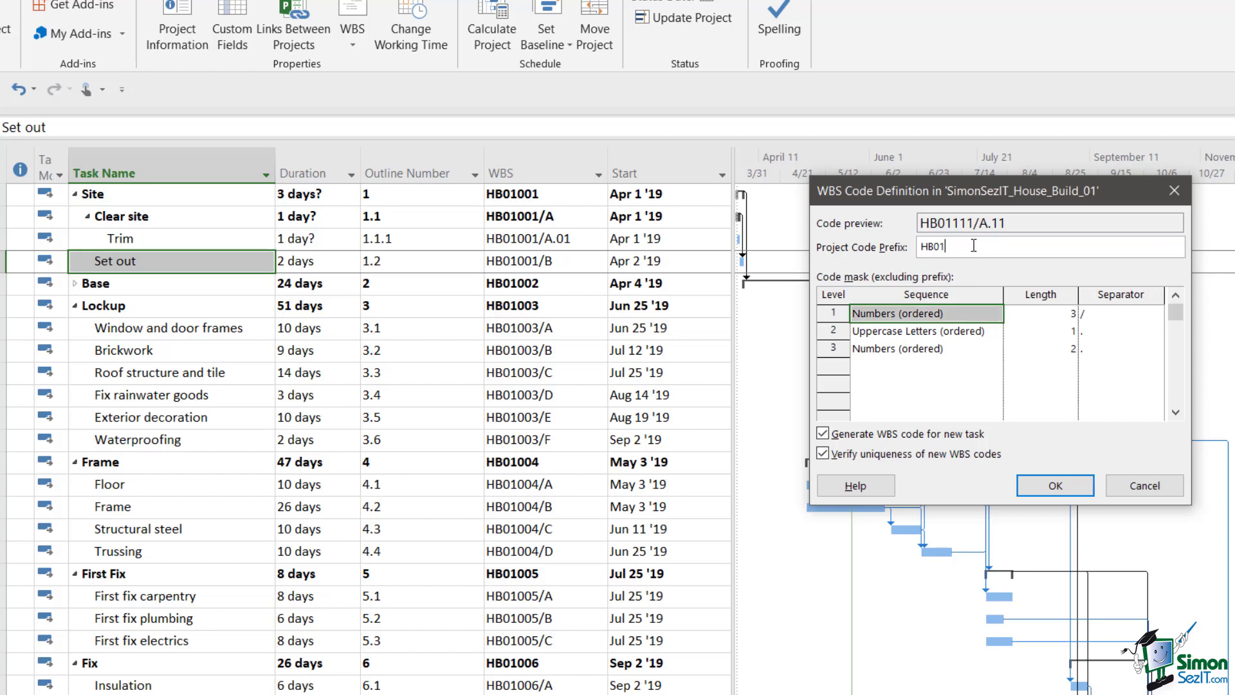
{"action": "type", "text": "-"}
{"action": "left_click", "coordinate": [1069, 493]}
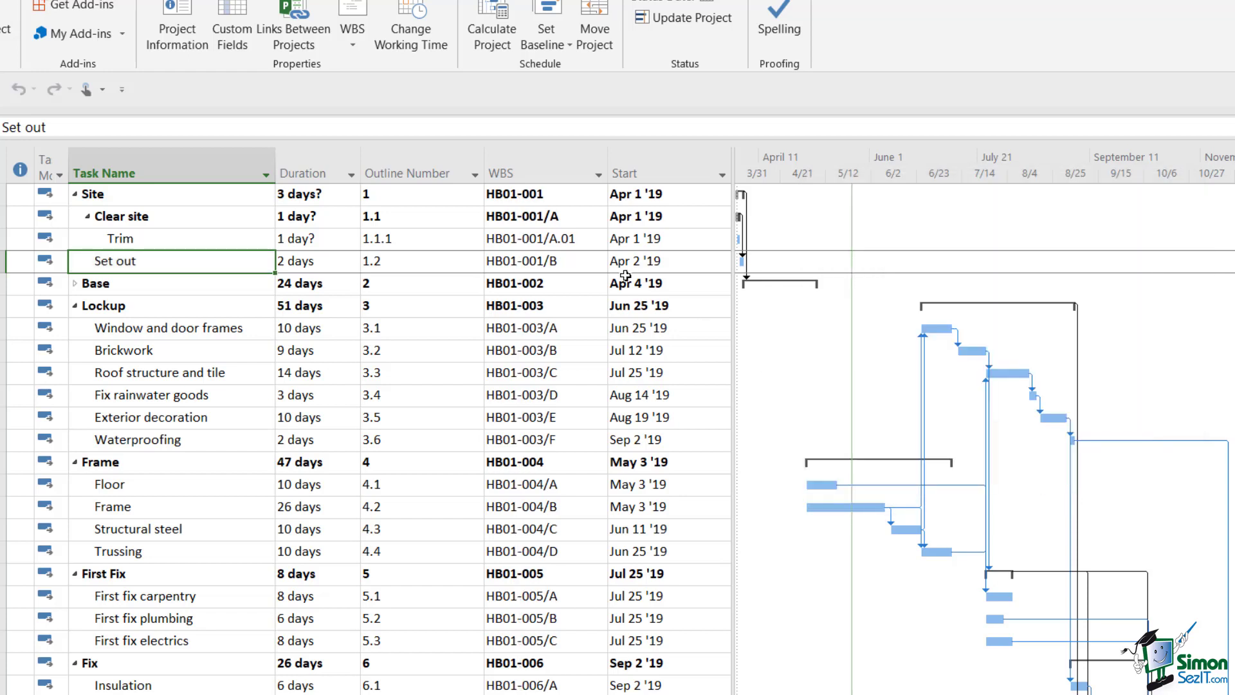